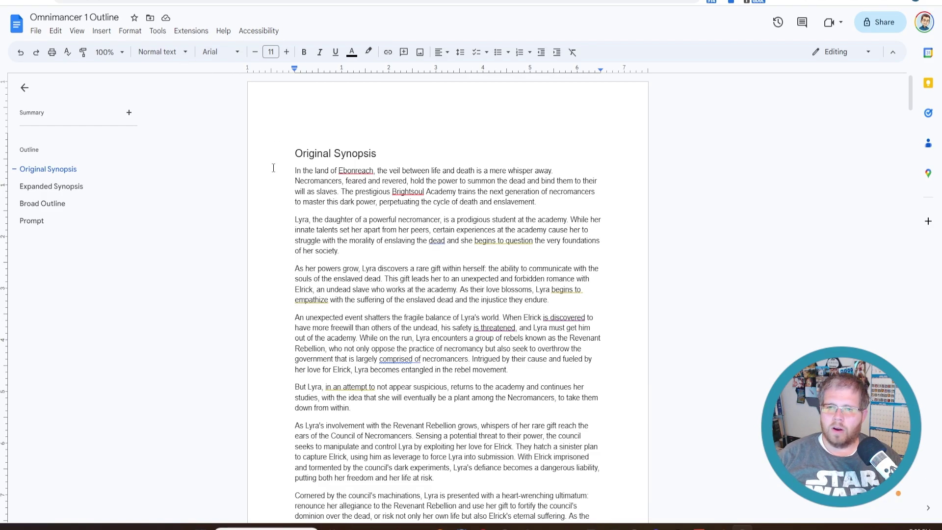
- Select the Original Synopsis paragraphs in the Omnimancer 1 Outline document
drag(273, 168, 420, 302)
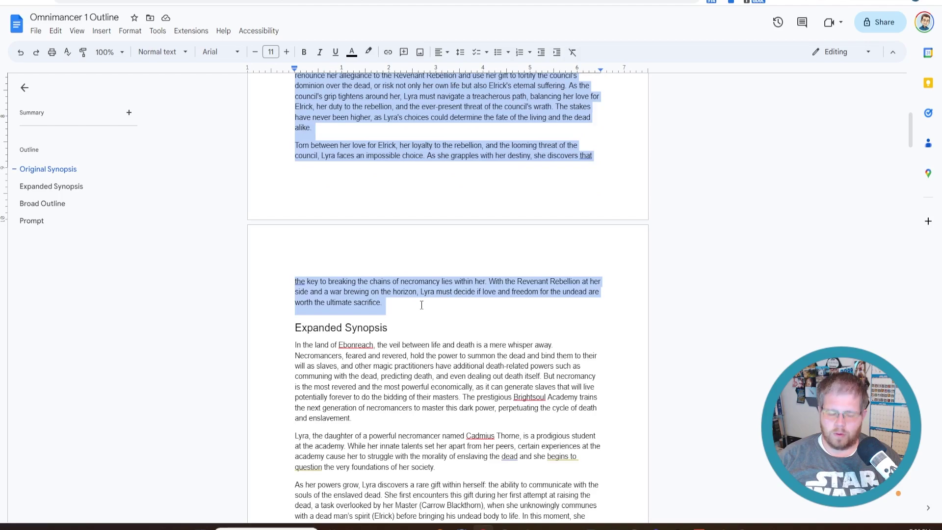
scroll(419, 303, up, 9)
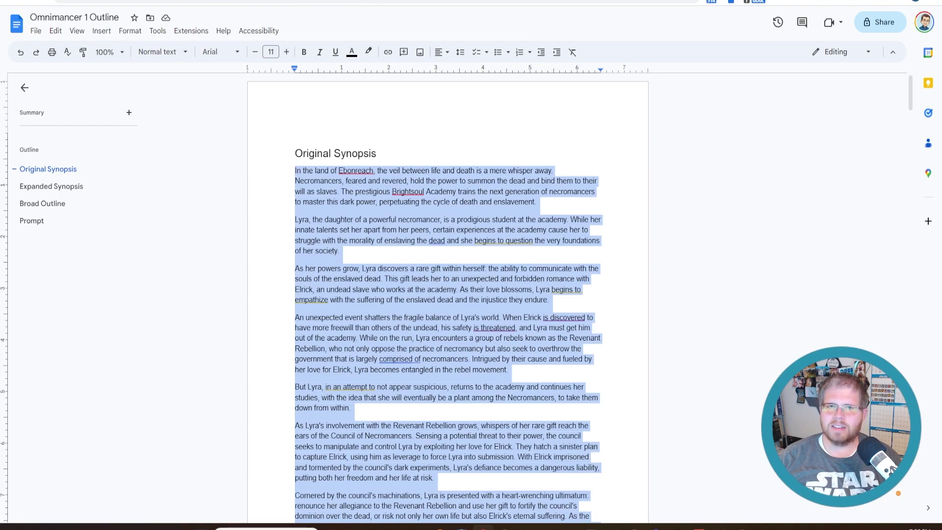
- Draft a GPT-4 message asking it to process the synopsis and type "read", with the synopsis pasted below
mouse_move(49, 2)
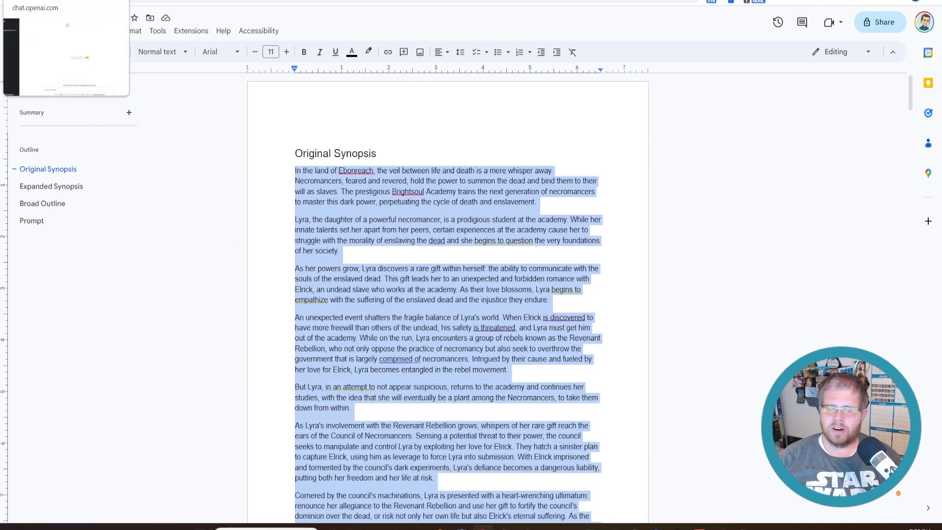
click(49, 2)
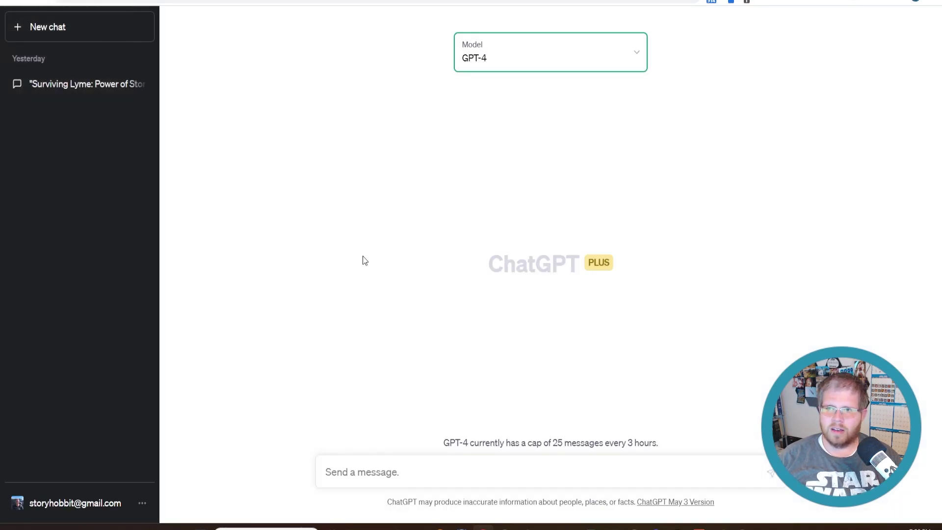
click(427, 465)
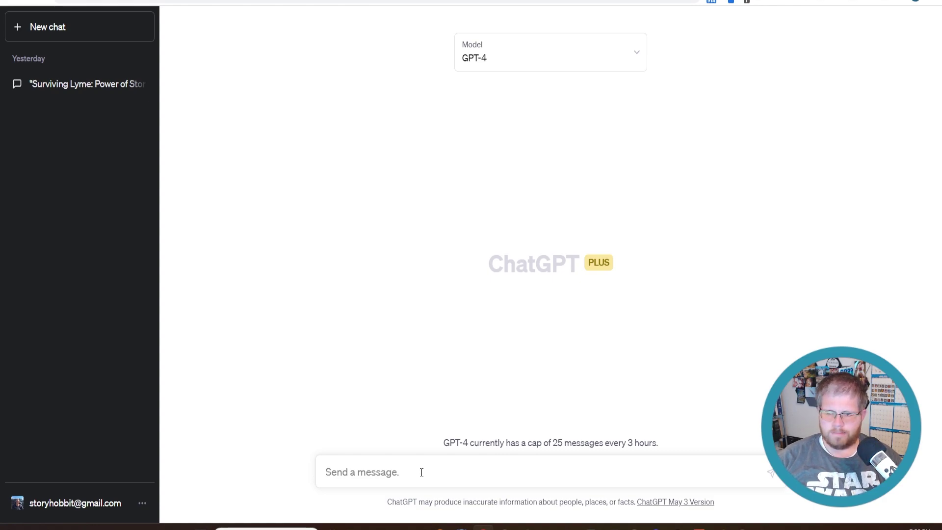
text(Consid)
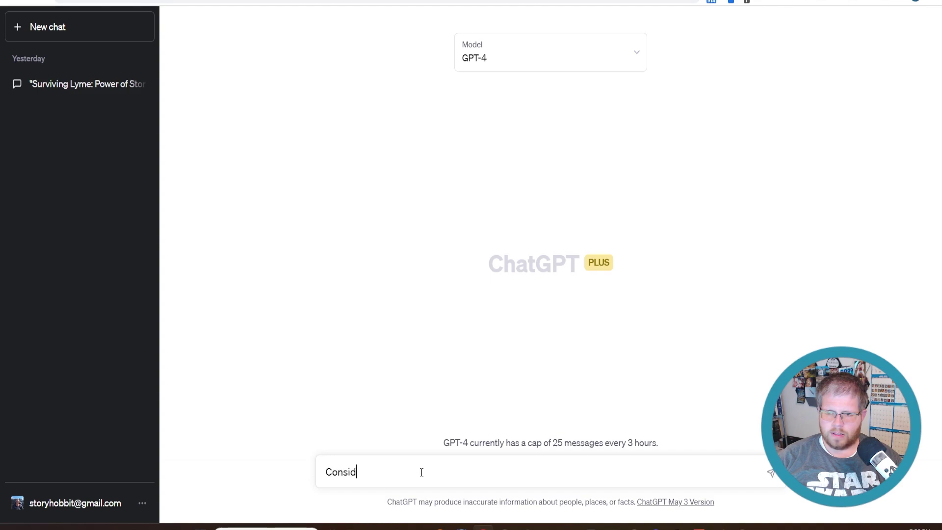
text(er the follwoing)
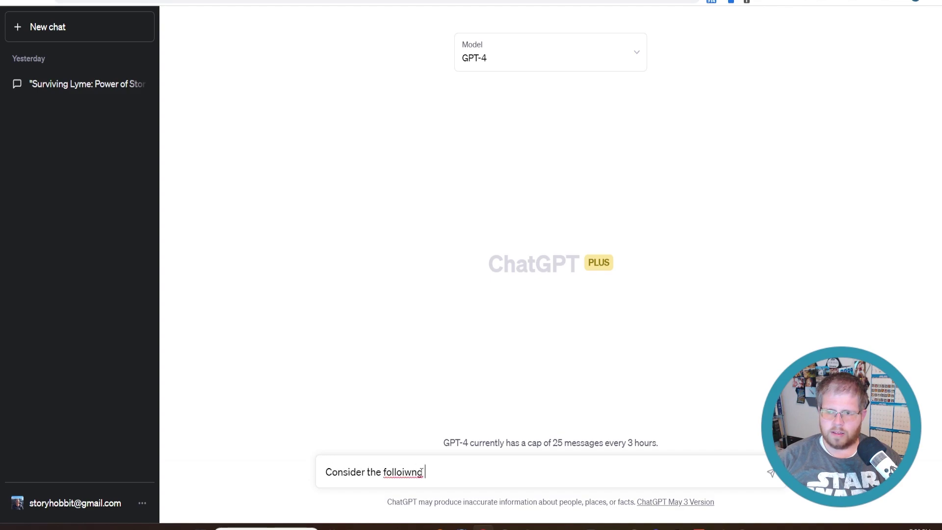
key(BackSpace)
key(BackSpace)
key(BackSpace)
key(BackSpace)
key(BackSpace)
text(owing)
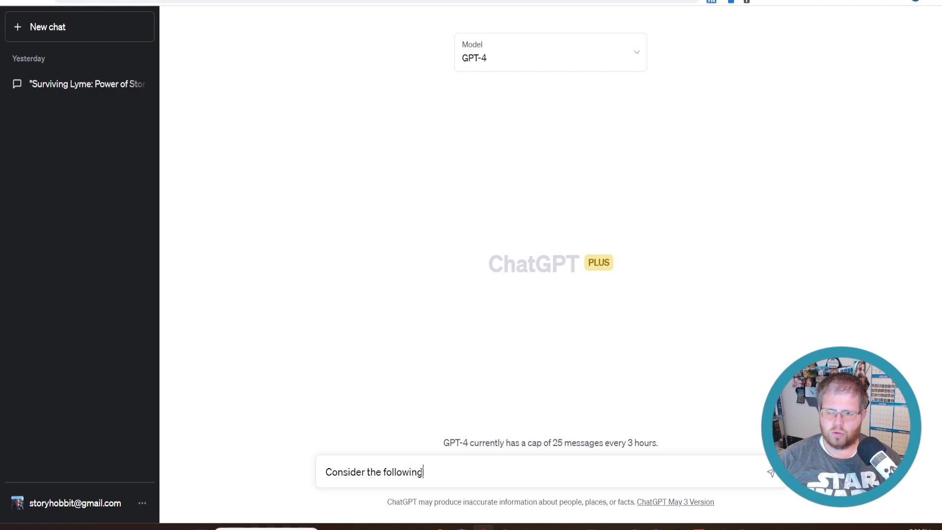
text( synopsis)
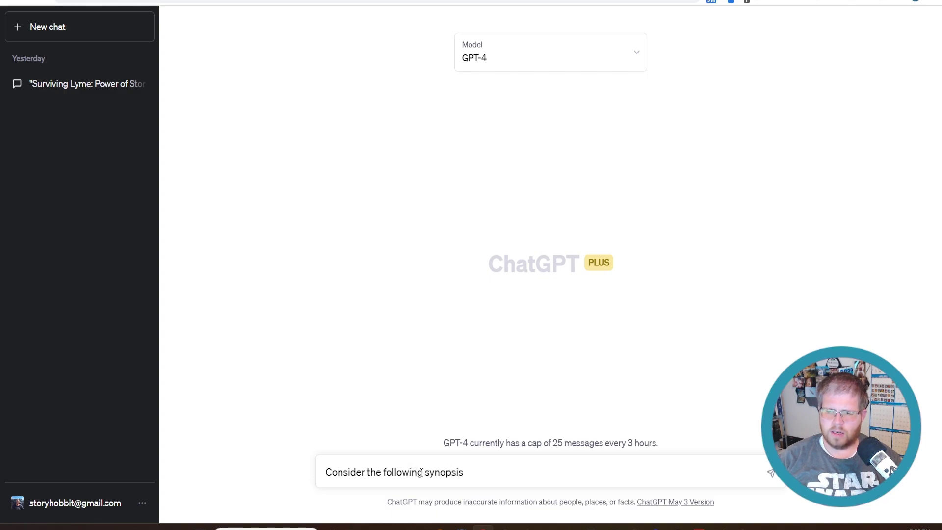
text( and pro)
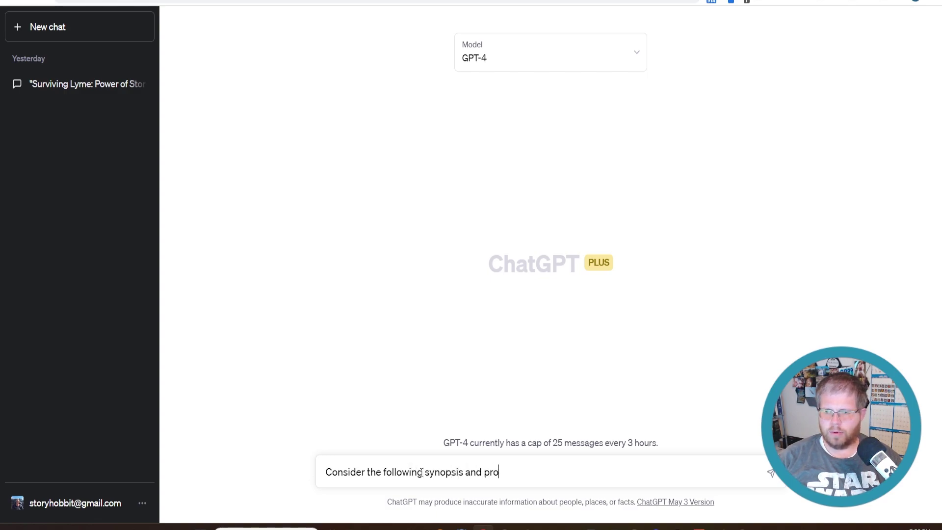
text(cess. )
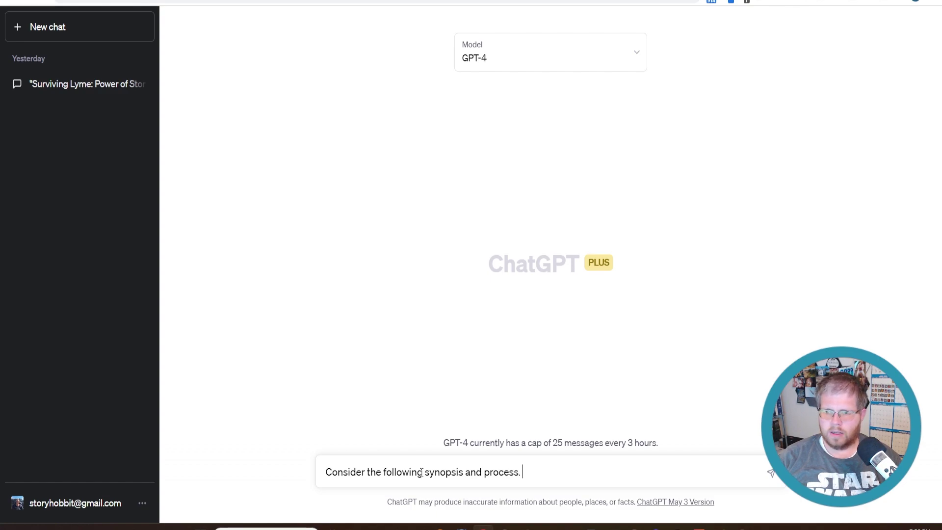
text(Type "read")
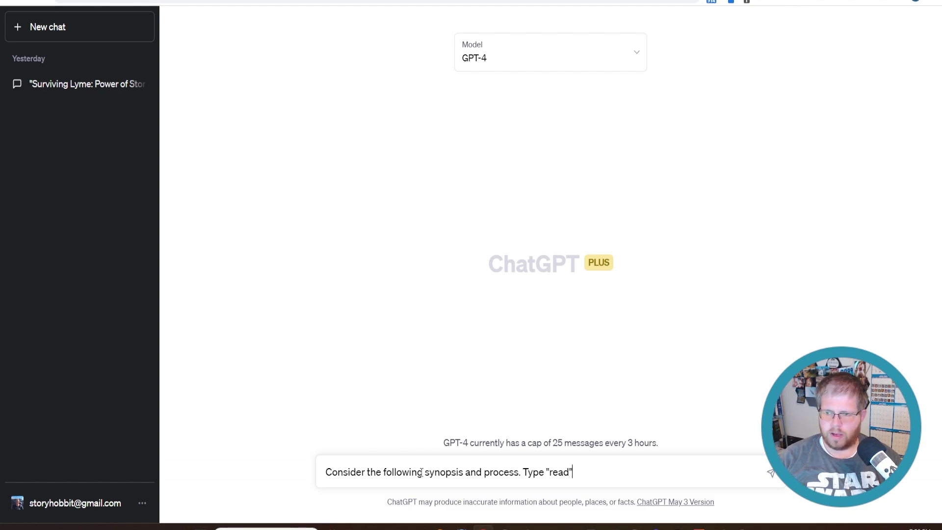
text( when you have finish)
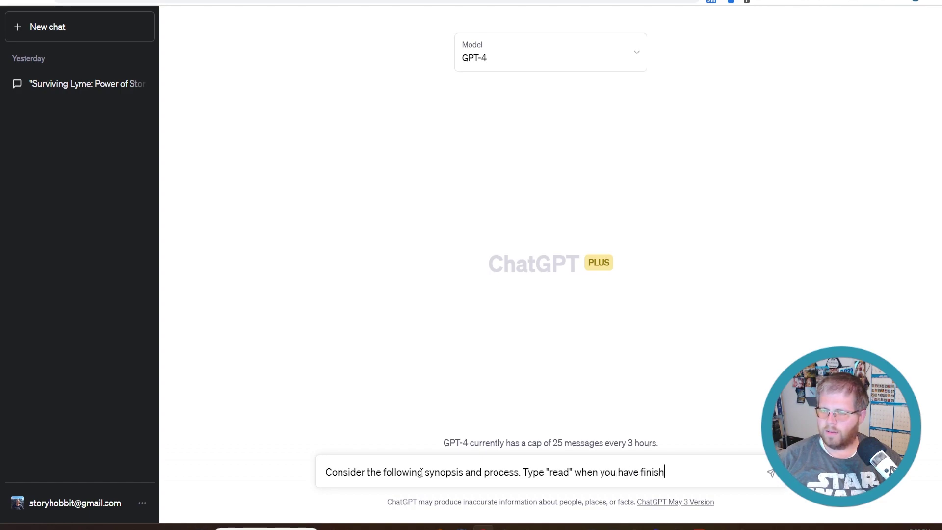
key(BackSpace)
key(BackSpace)
key(BackSpace)
key(BackSpace)
key(BackSpace)
key(BackSpace)
key(BackSpace)
key(BackSpace)
key(BackSpace)
key(BackSpace)
key(BackSpace)
key(BackSpace)
key(BackSpace)
key(BackSpace)
key(BackSpace)
key(BackSpace)
key(BackSpace)
key(BackSpace)
key(BackSpace)
key(BackSpace)
text(to show you underst)
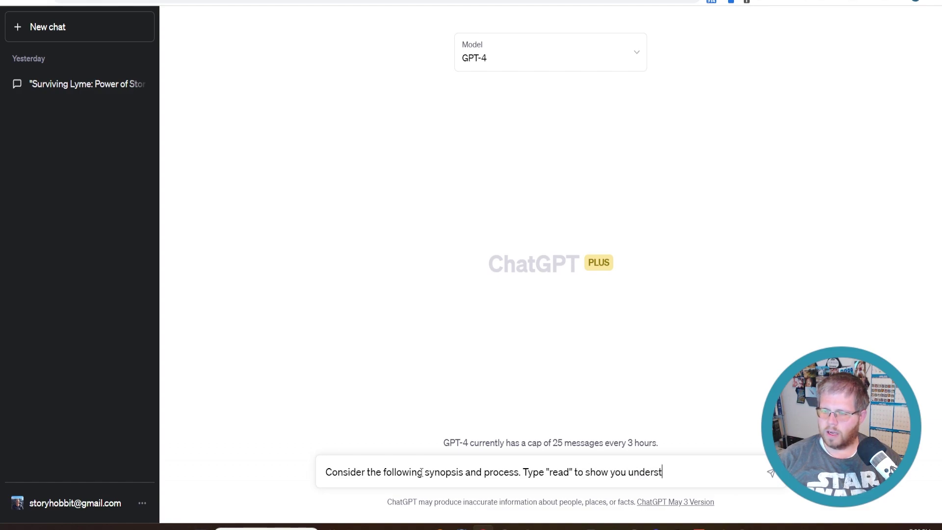
text(and:)
key(shift+Return)
key(shift+Return)
key(ctrl+v)
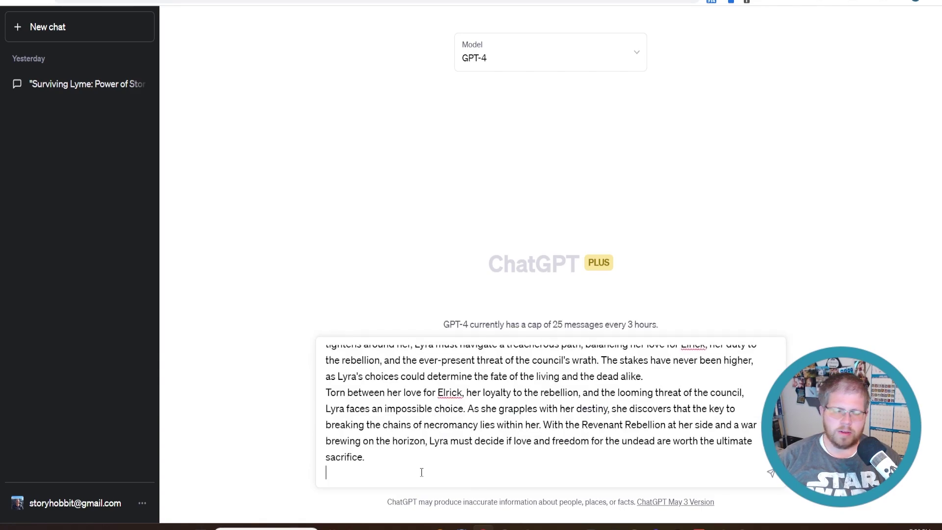
- Send the synopsis prompt to GPT-4 and review its "Read." reply retelling the Ebonreach story
key(Return)
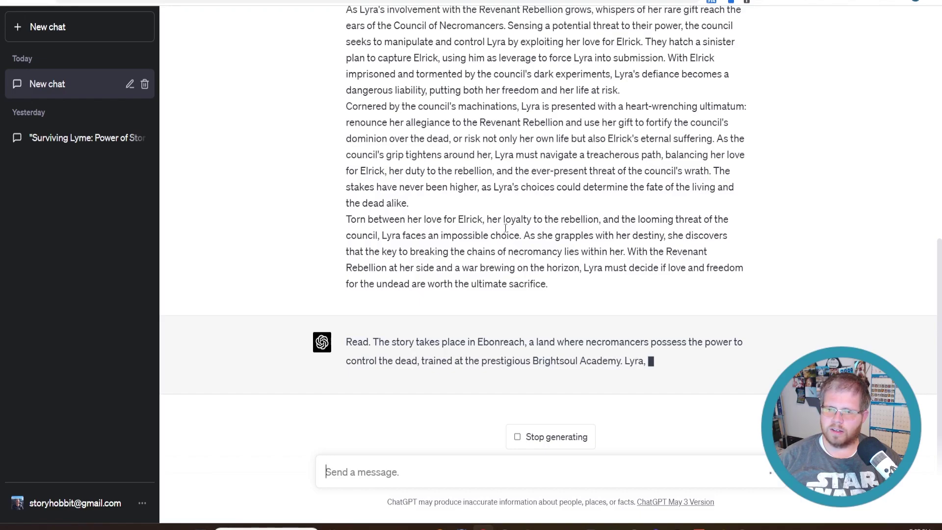
scroll(569, 161, up, 9)
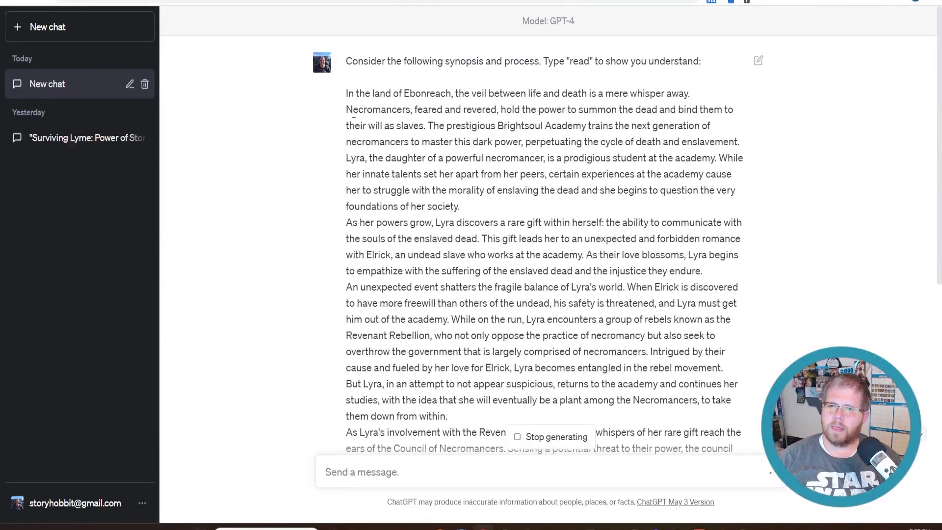
scroll(499, 212, down, 3)
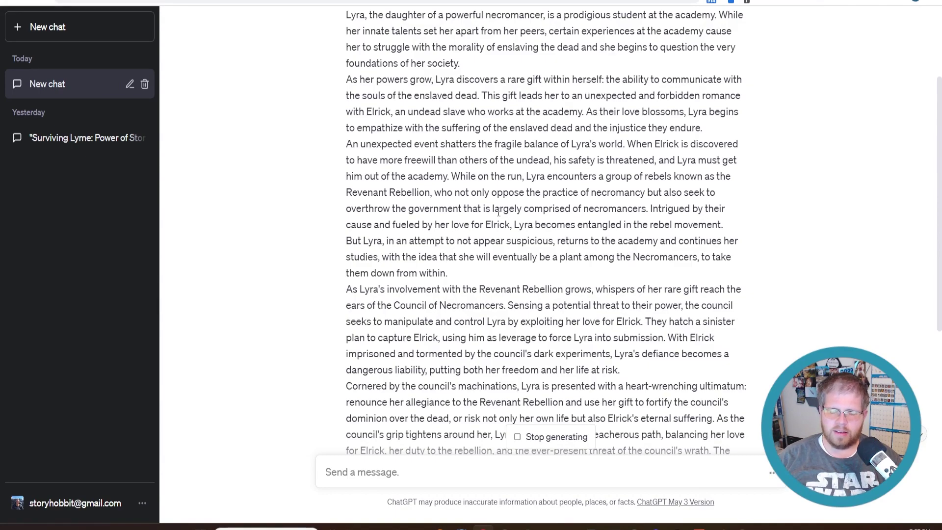
scroll(466, 196, down, 8)
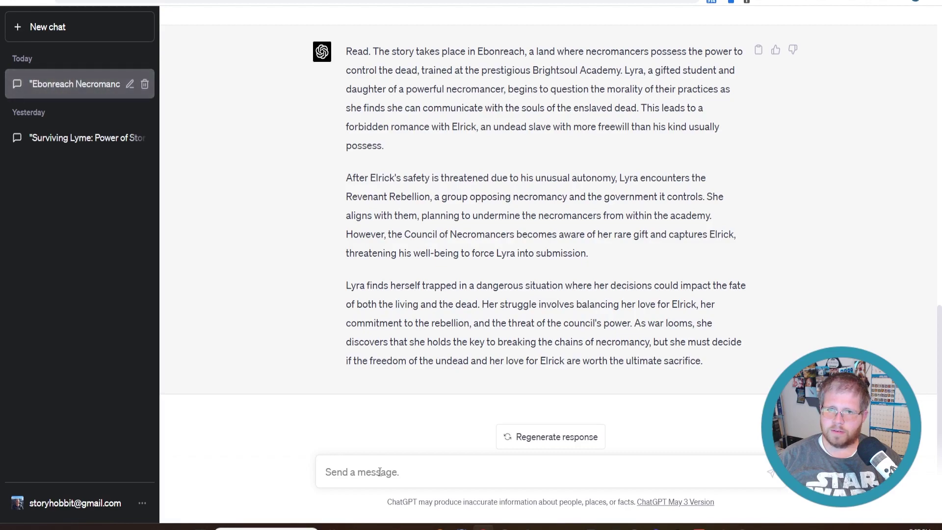
click(411, 485)
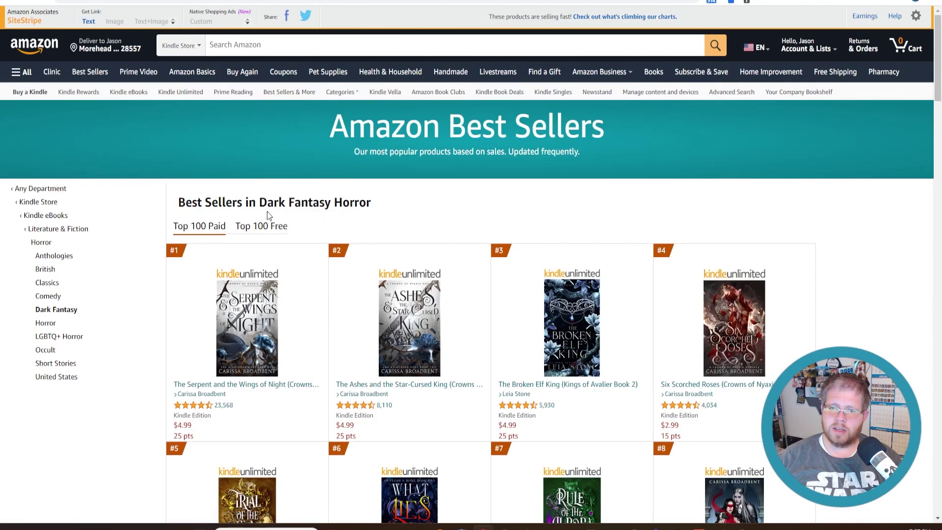
scroll(343, 384, down, 1)
scroll(343, 383, down, 3)
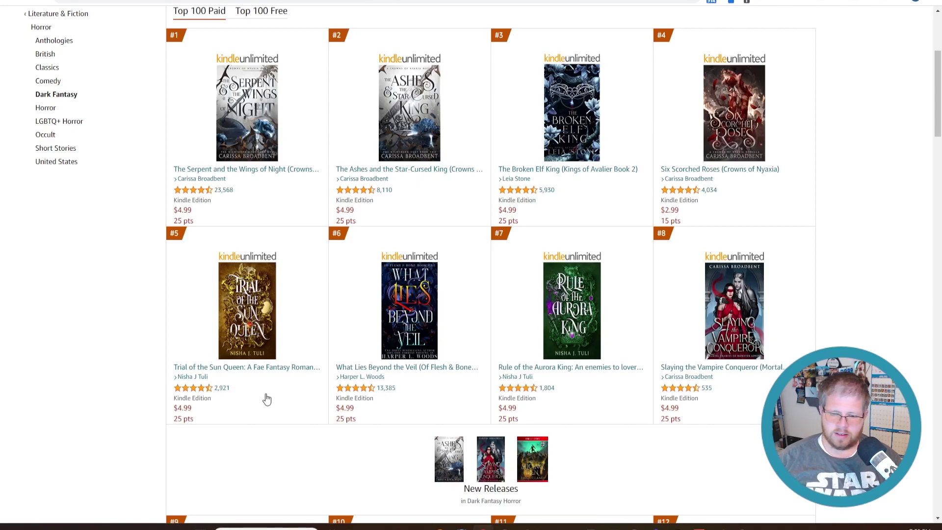
scroll(267, 399, down, 7)
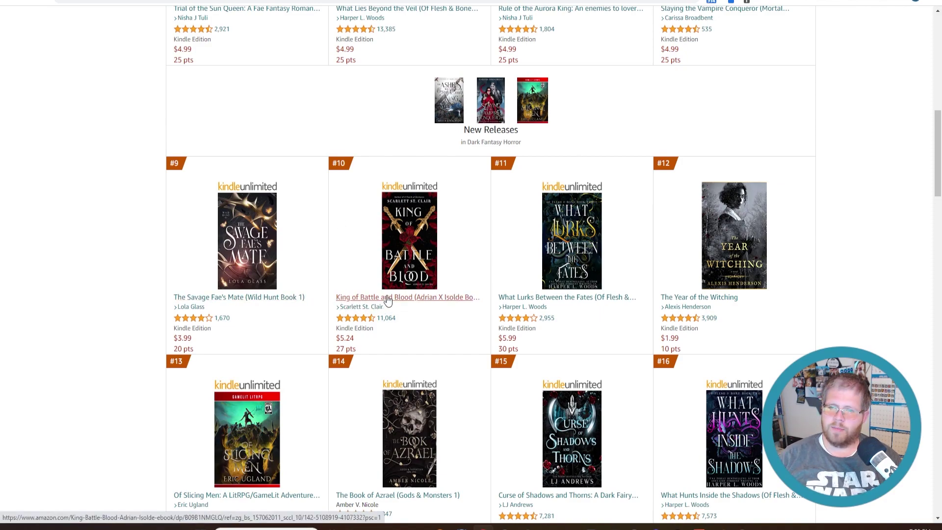
scroll(383, 314, down, 3)
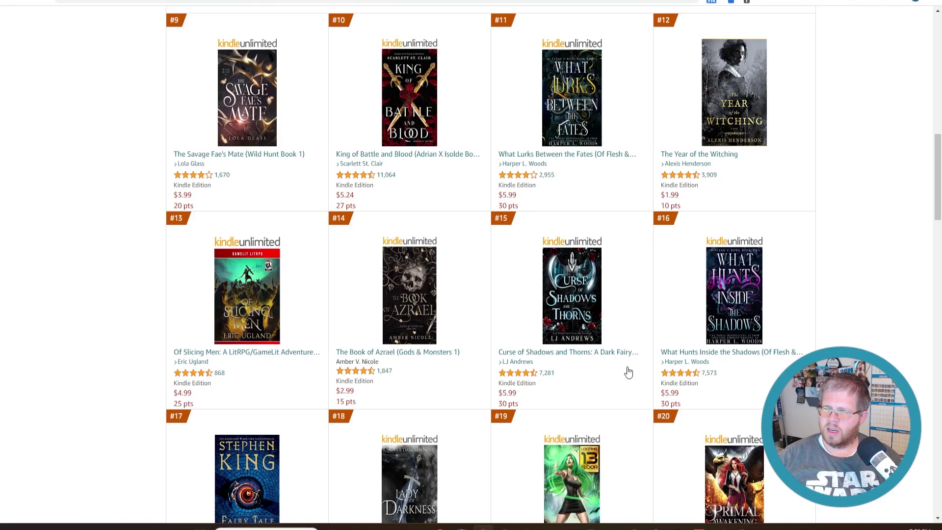
scroll(613, 366, down, 2)
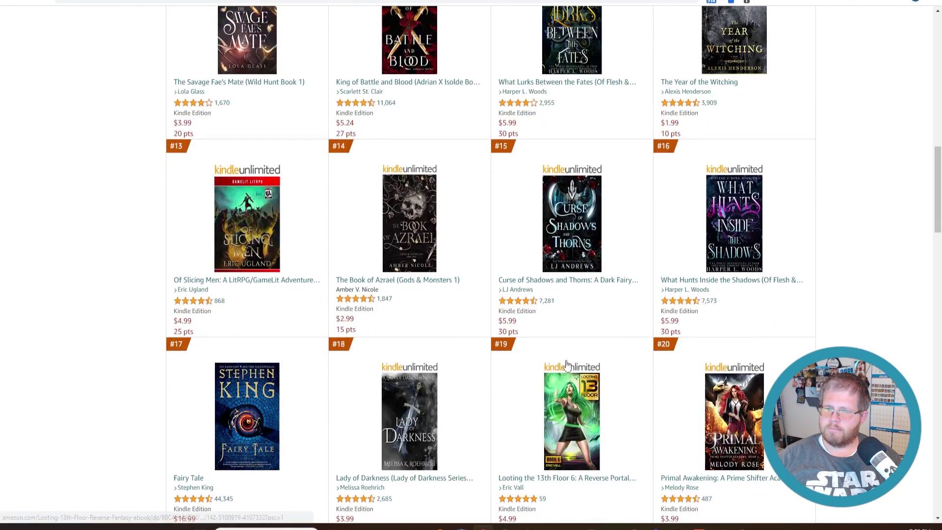
scroll(588, 365, up, 3)
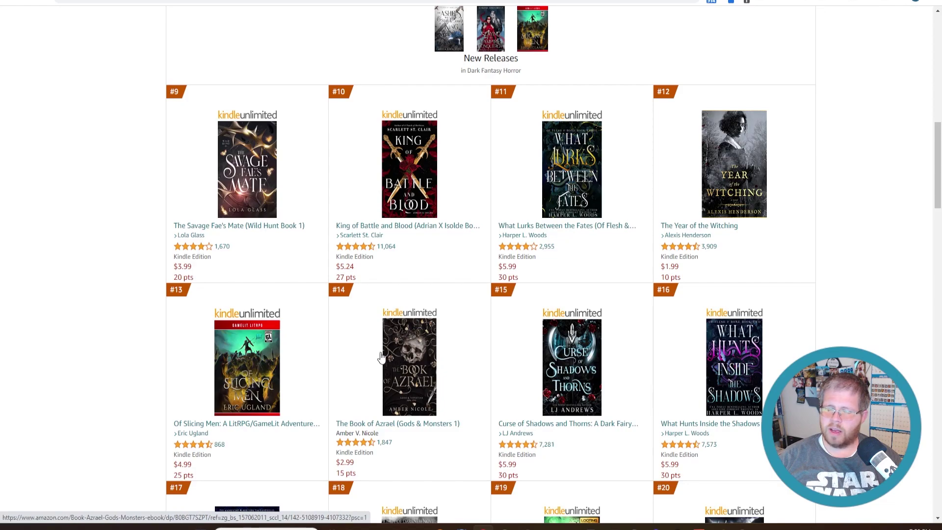
scroll(381, 358, up, 1)
scroll(381, 358, up, 9)
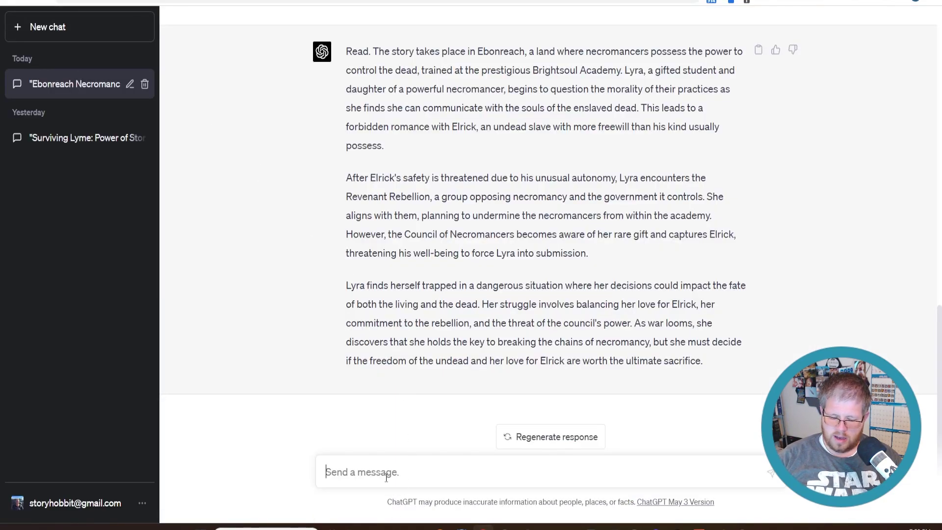
- Ask GPT-4: "Come up with 20 dark fantasy book titles given the synopsis above."
text(Come up with 20)
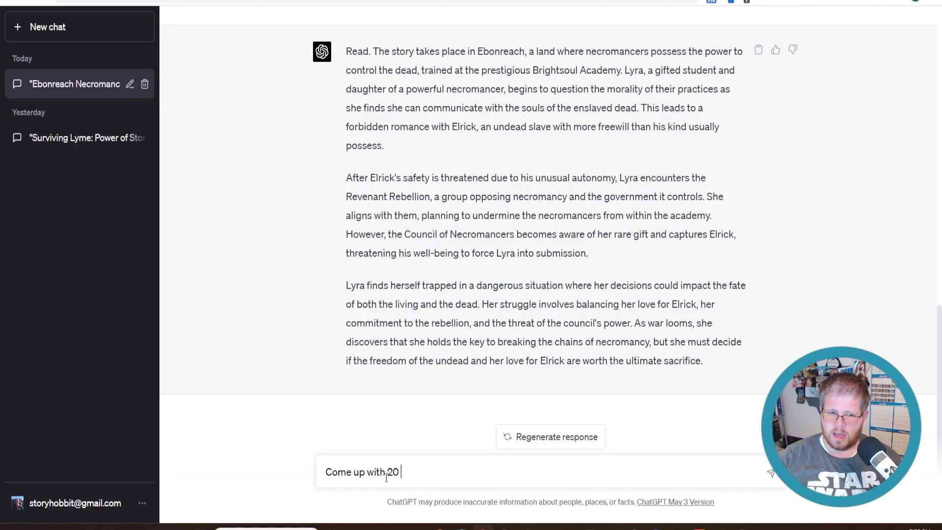
text( dark fantasy )
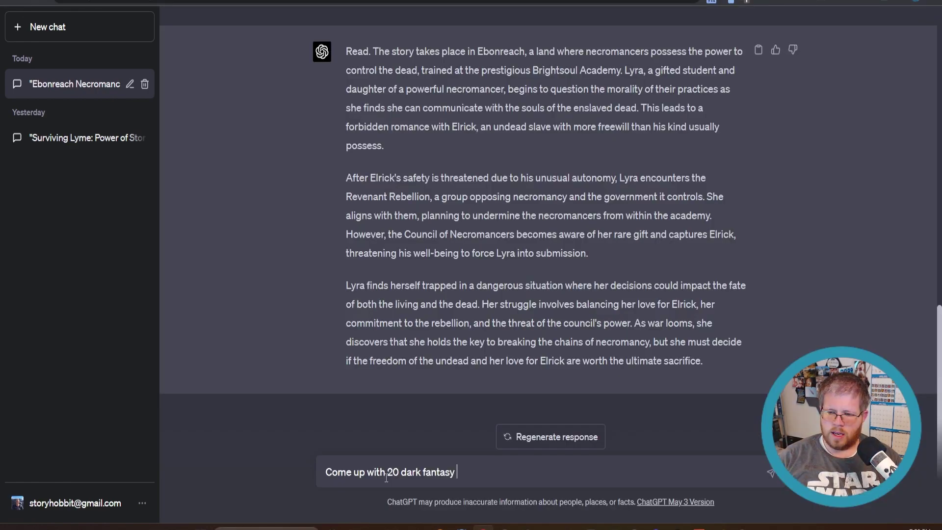
text(book titles)
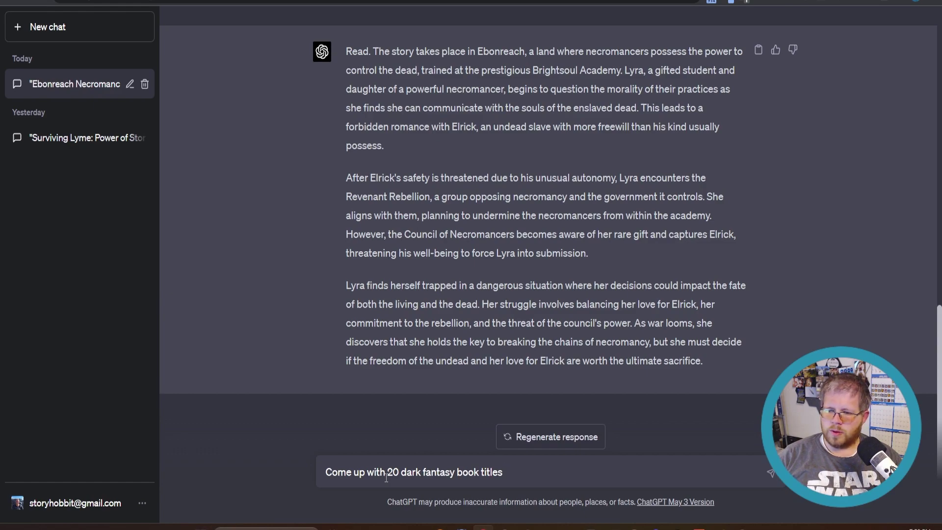
text(given the )
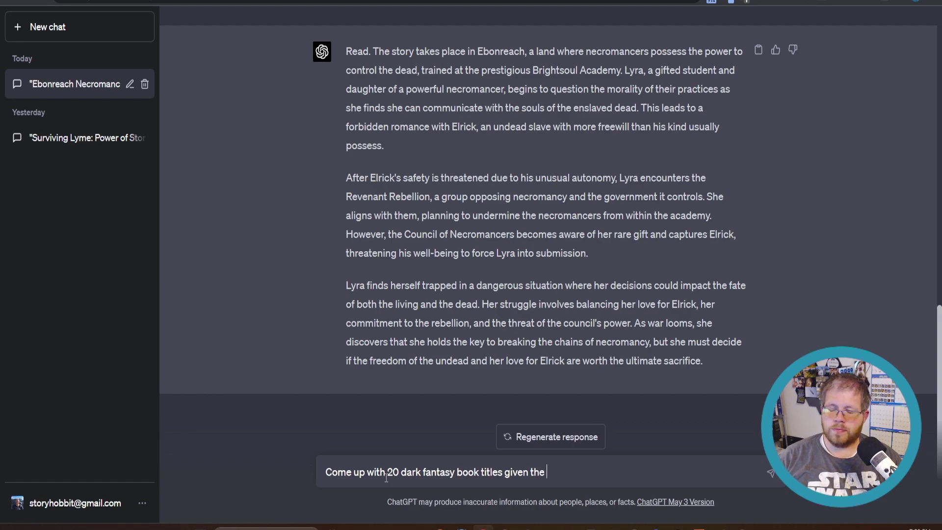
text(synopsis above)
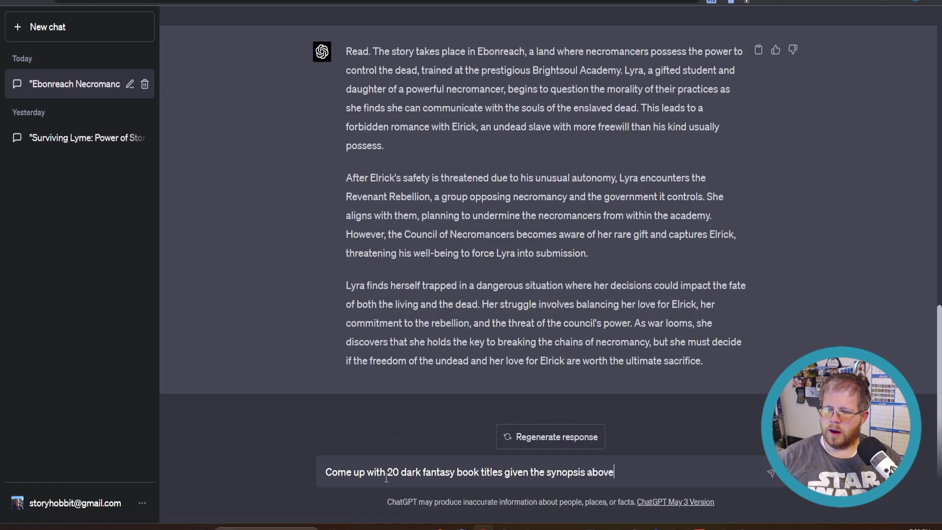
text(.)
key(Return)
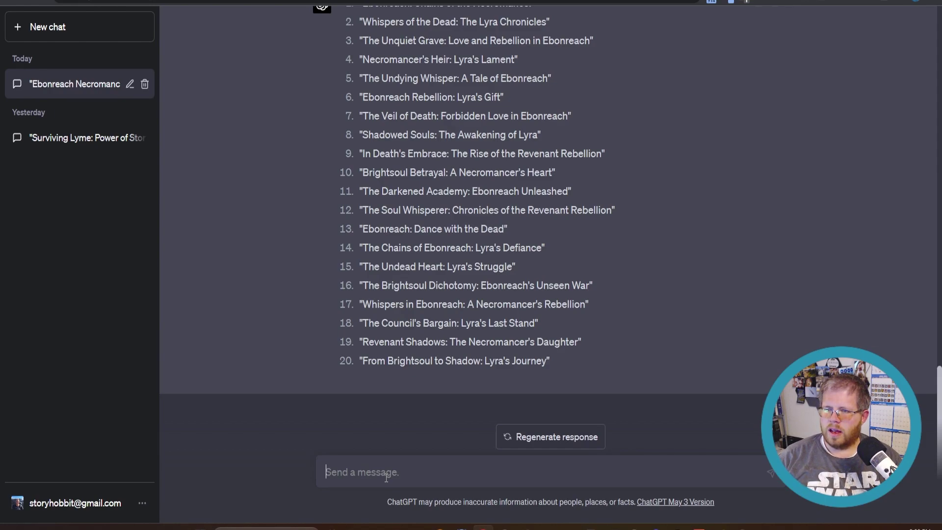
click(386, 479)
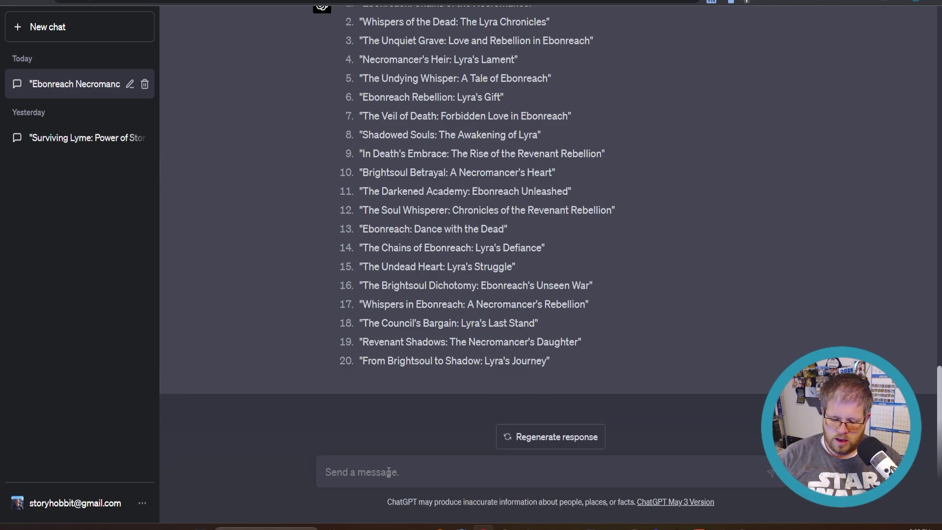
- Request 20 more titles in the "A BLANK of BLANK and BLANK" style, citing A Song of Ice and Fire
text(Give me 20)
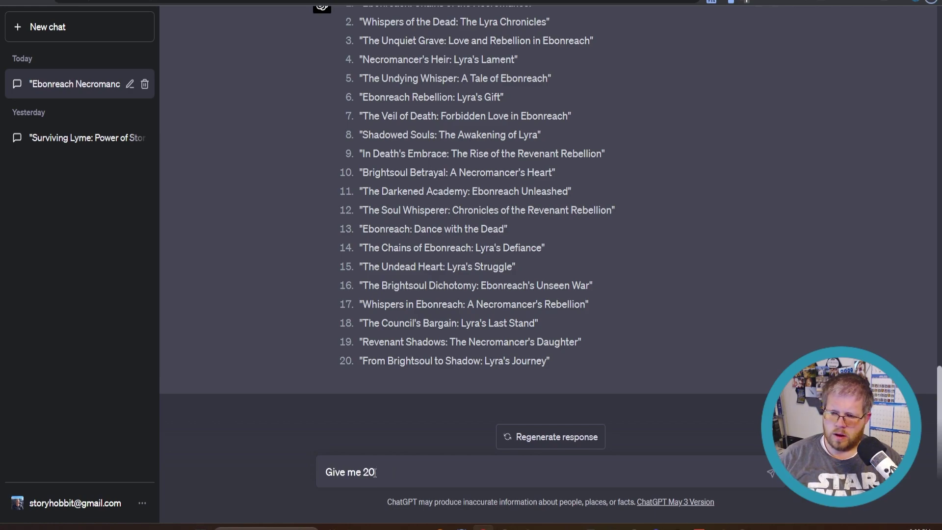
text( more)
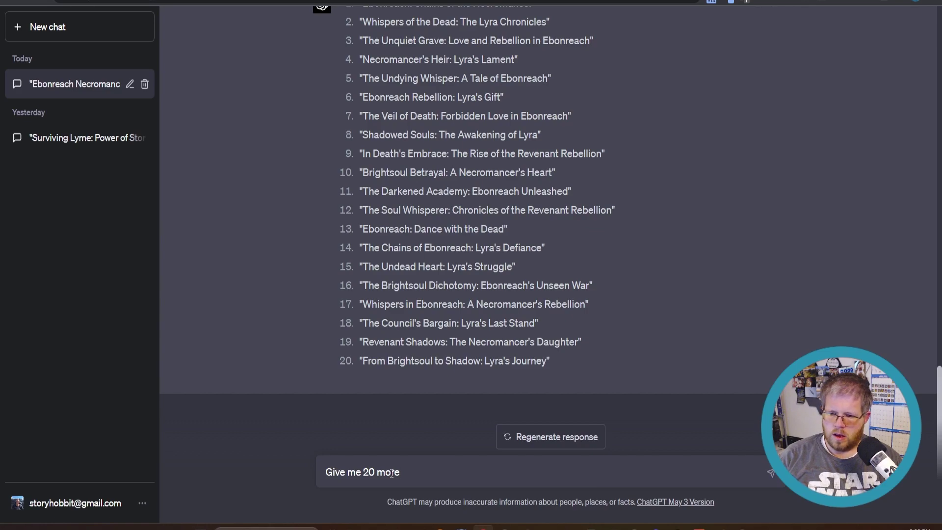
text( in this)
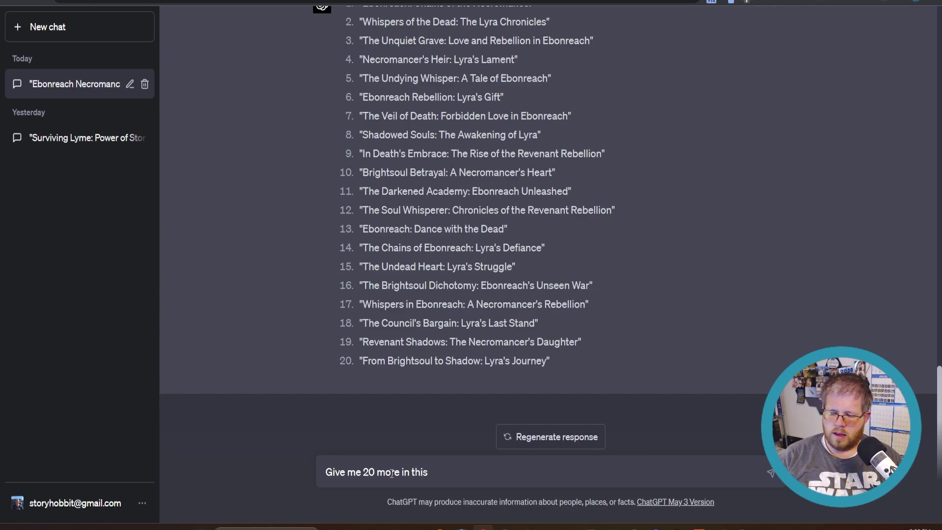
text( specific style:)
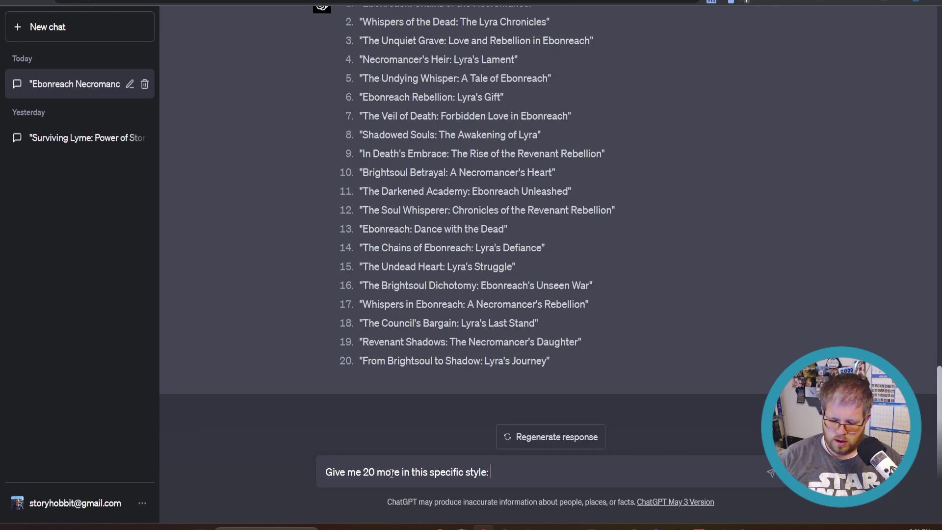
text( A)
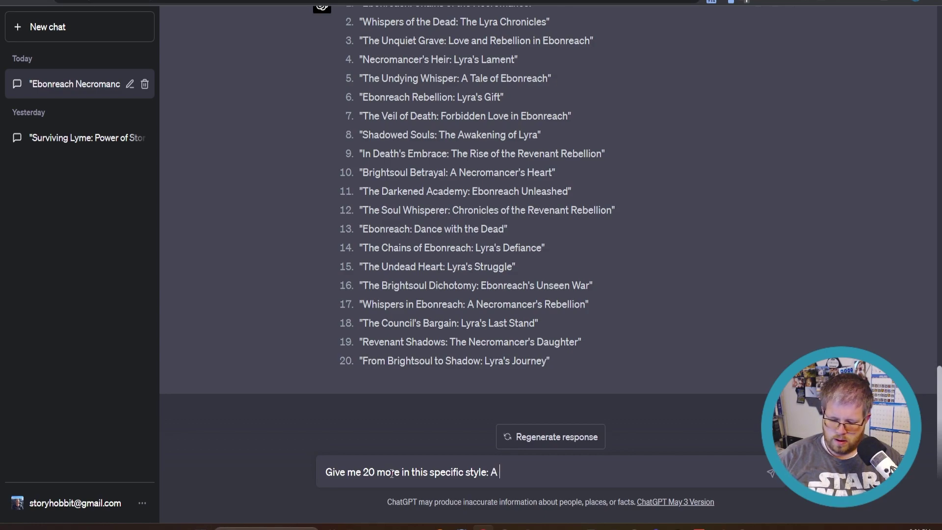
text( BLANK of BL)
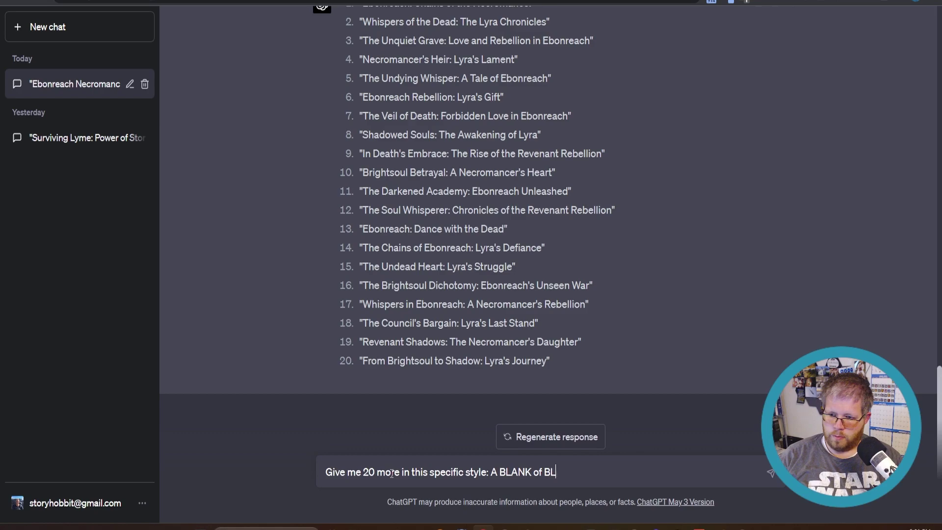
text(ANK and BLANK)
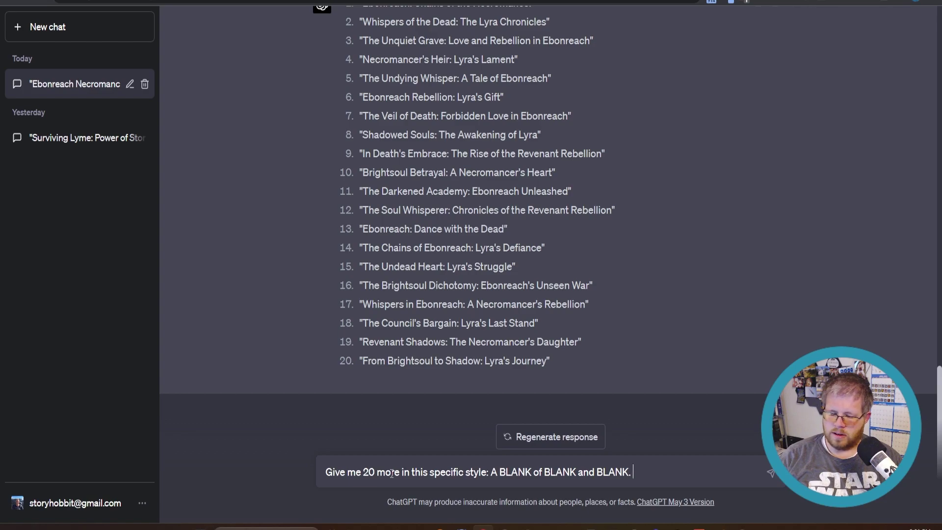
text(. Like A Song of Ice and Fire, or a Court of Thorns and Roses)
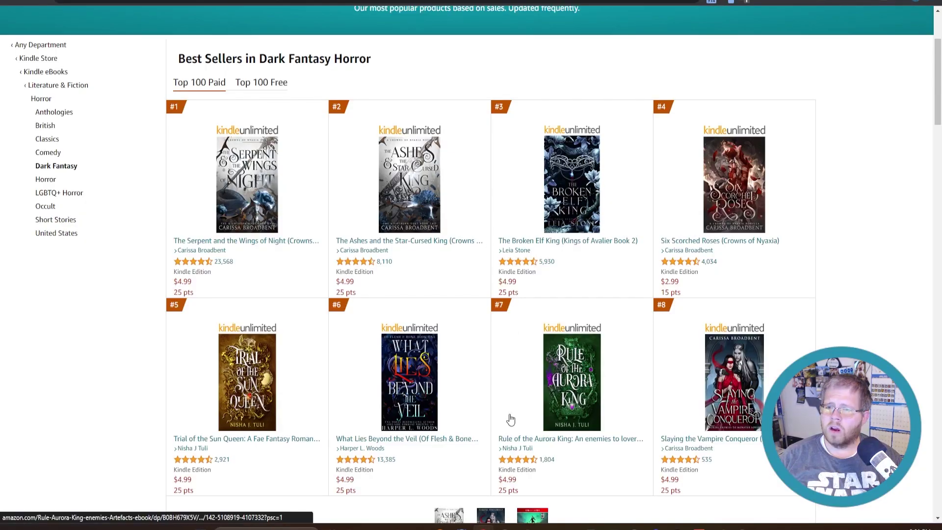
scroll(443, 389, down, 8)
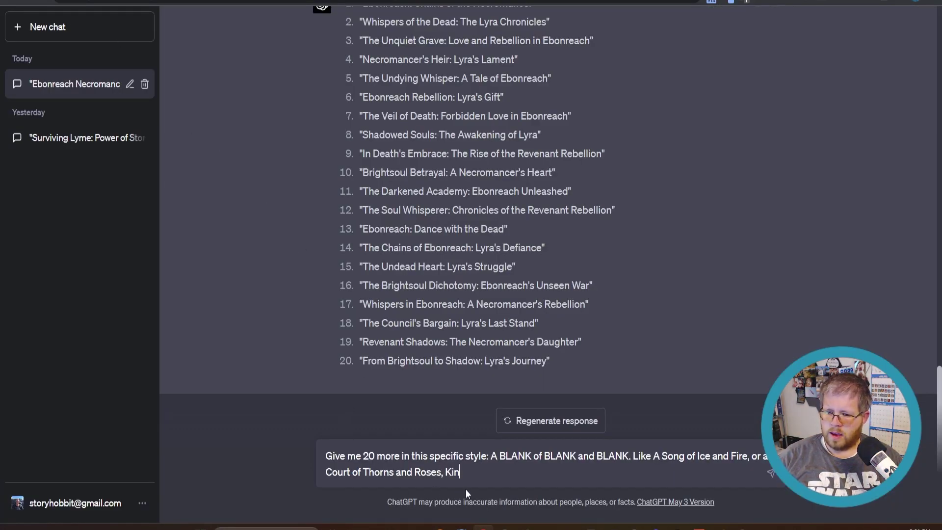
text(Battle and Blood.)
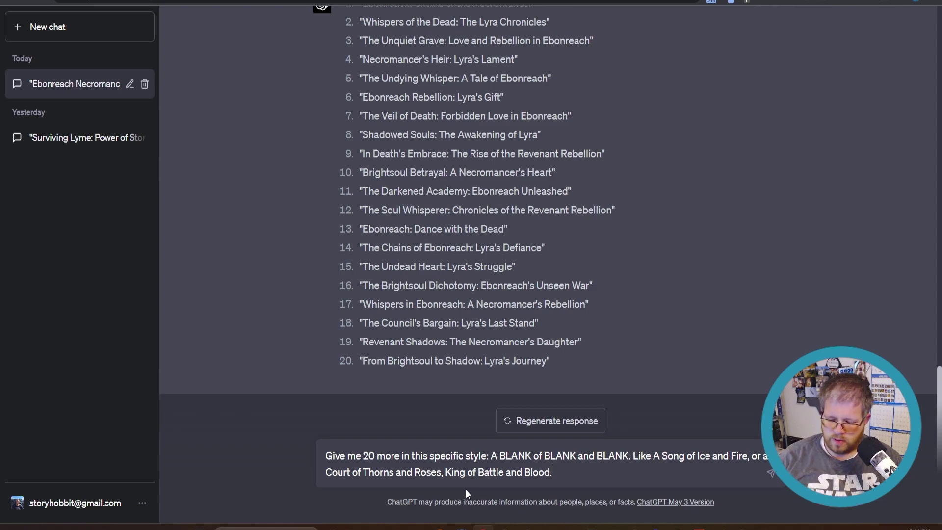
key(Return)
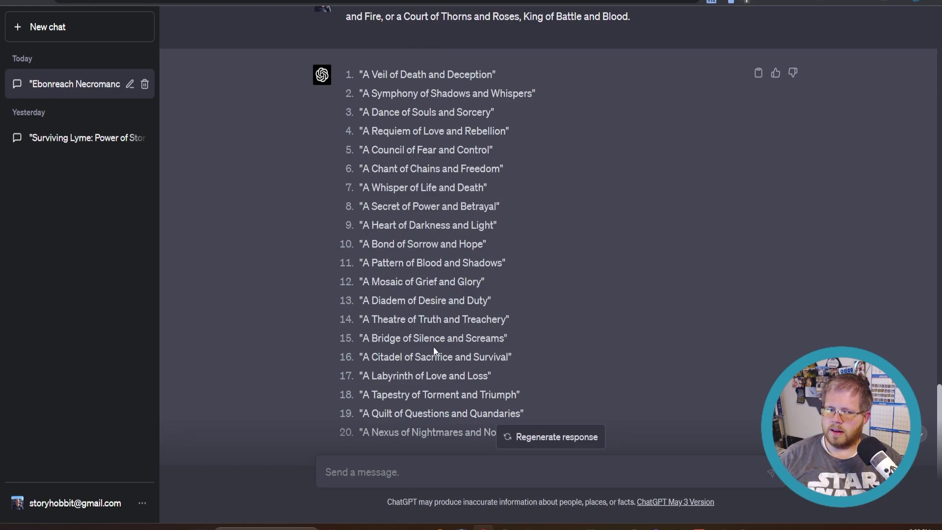
- Scroll through the second list, from "A Veil of Death and Deception" to "A Nexus of Nightmares and Nobility"
scroll(422, 350, down, 2)
scroll(376, 368, up, 2)
scroll(457, 337, down, 2)
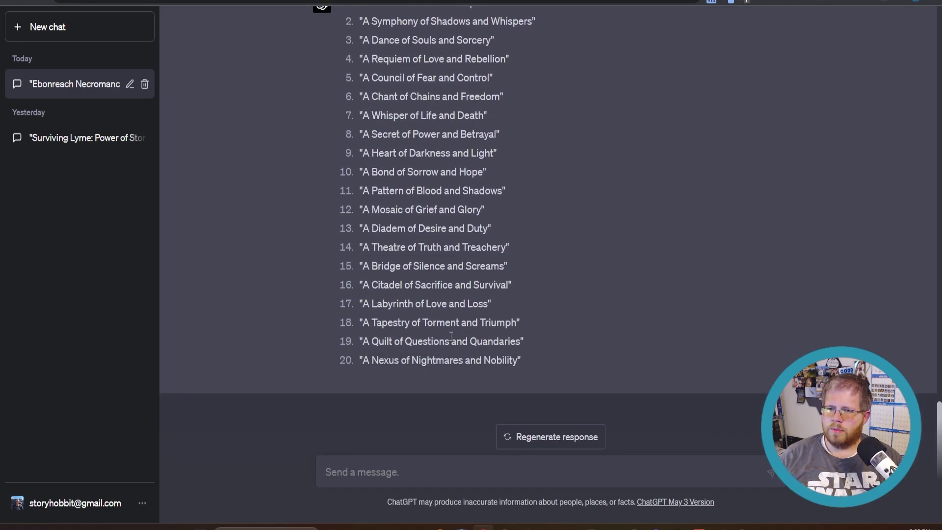
scroll(450, 336, up, 2)
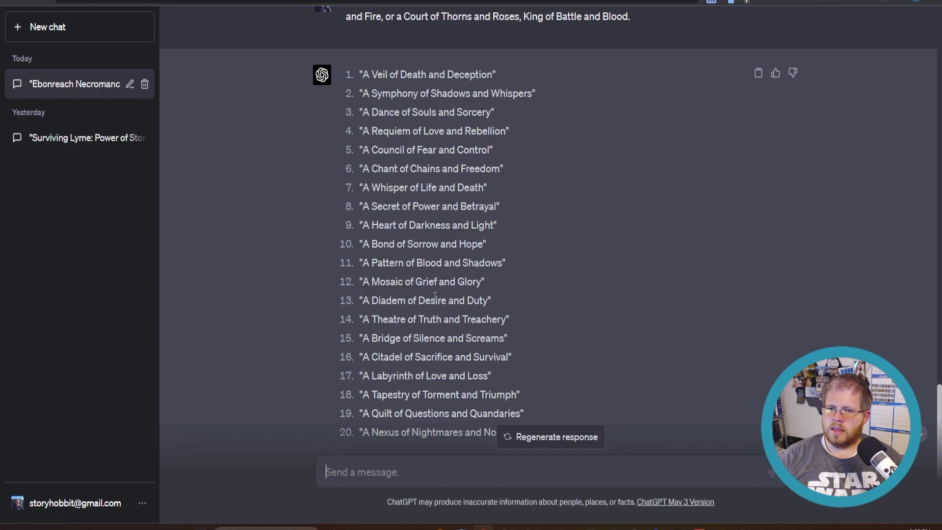
scroll(433, 296, down, 2)
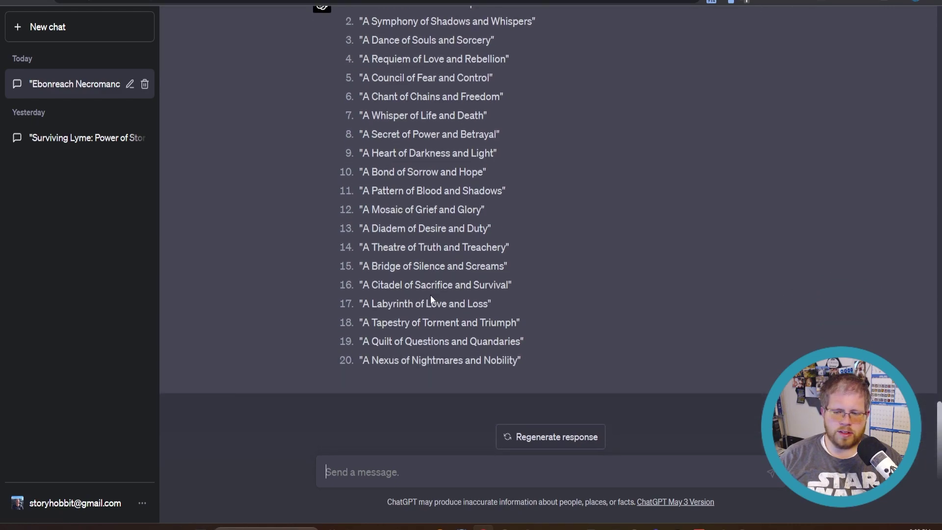
scroll(431, 298, up, 20)
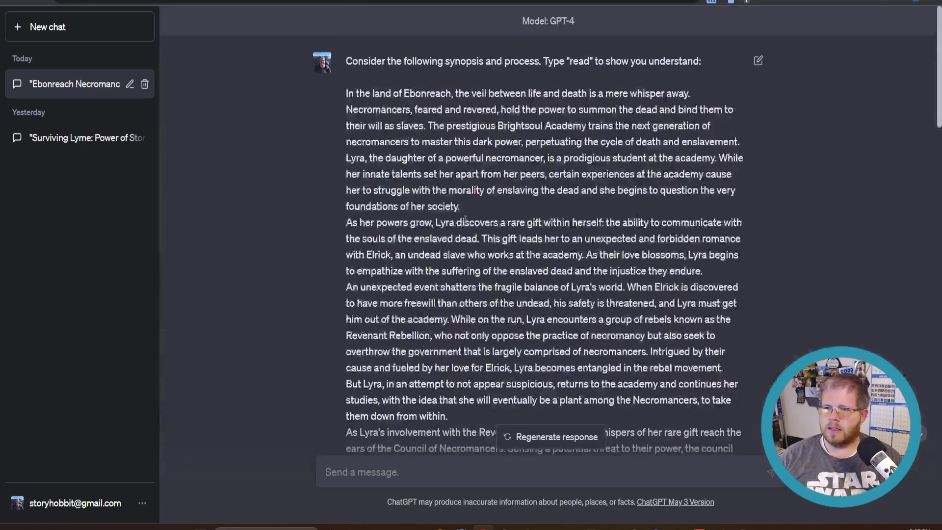
- Copy the original synopsis prompt from ChatGPT and bring up the Claude chat in Slack
scroll(449, 213, down, 4)
scroll(449, 213, down, 8)
drag(581, 283, 347, 68)
mouse_move(504, 528)
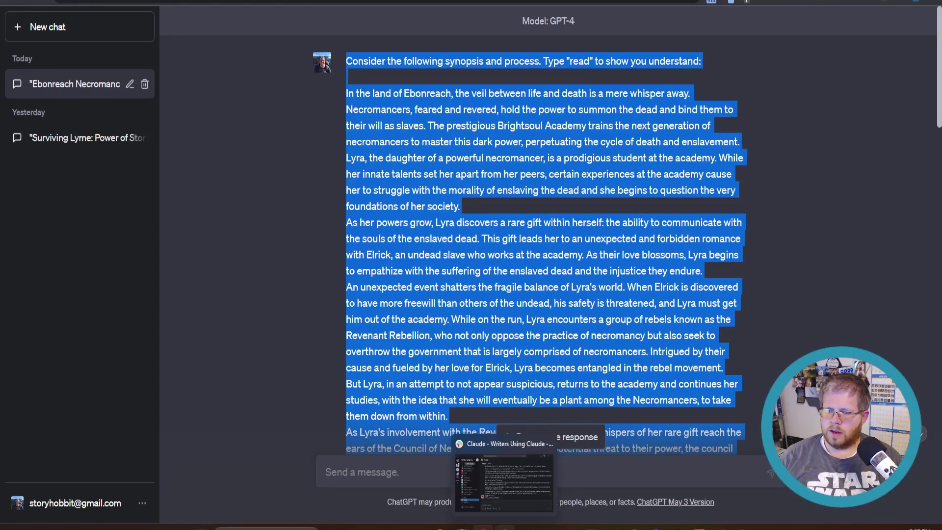
click(504, 483)
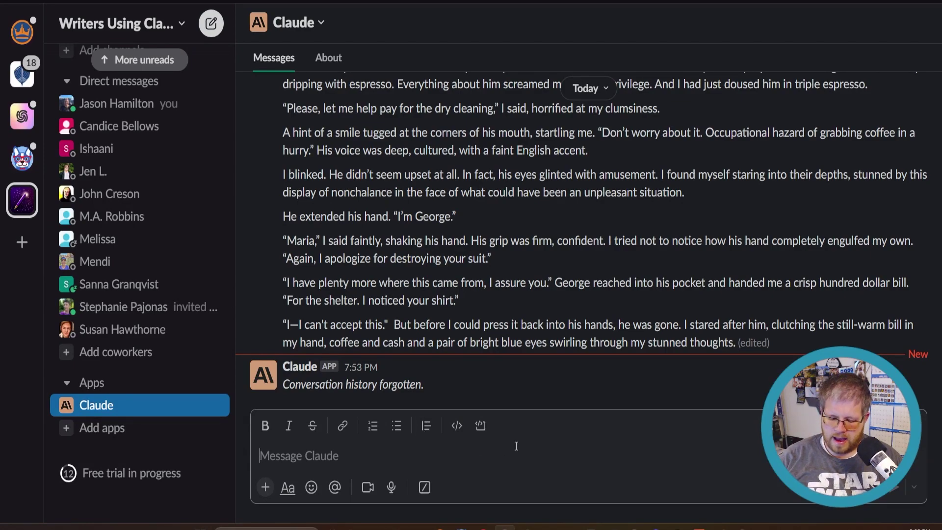
- Paste and send the synopsis prompt in Claude's Slack direct message, getting "read" back
key(ctrl+v)
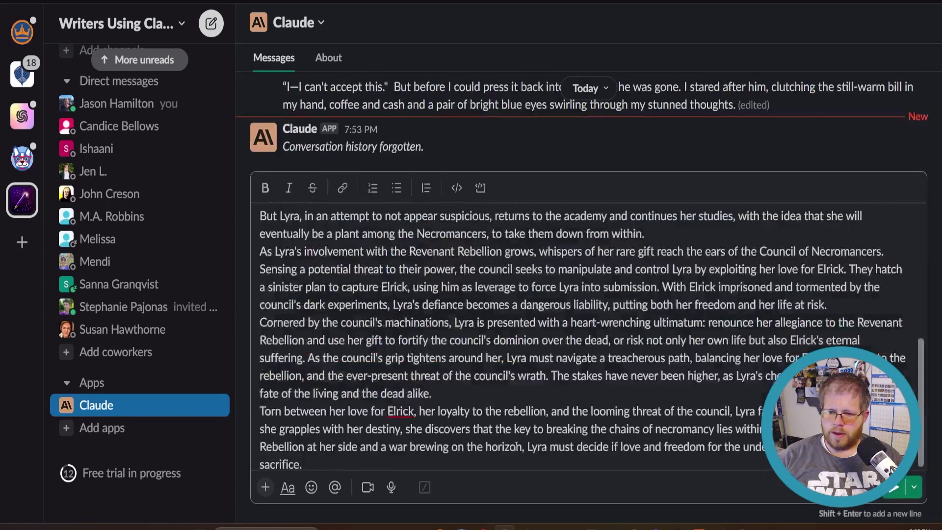
key(Return)
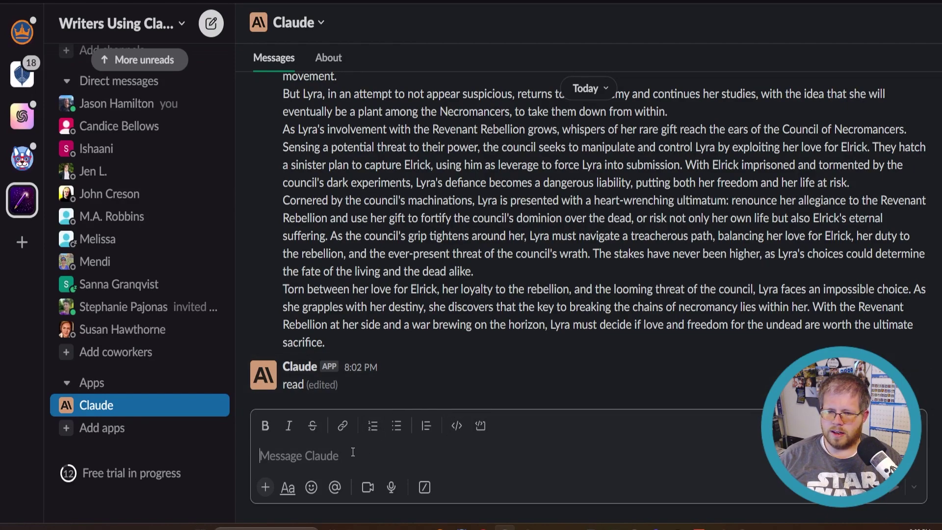
mouse_move(483, 527)
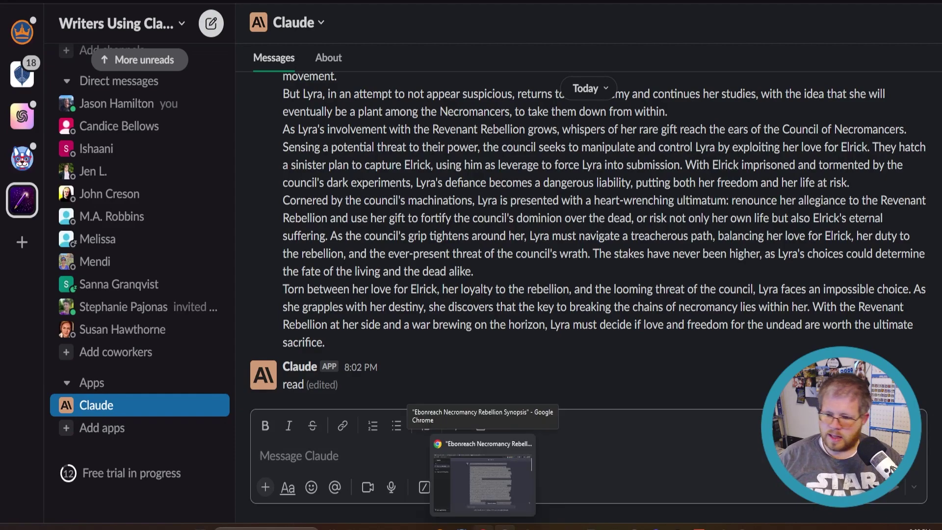
- Back in ChatGPT, select the "Come up with 20 dark fantasy book titles…" prompt text
click(484, 476)
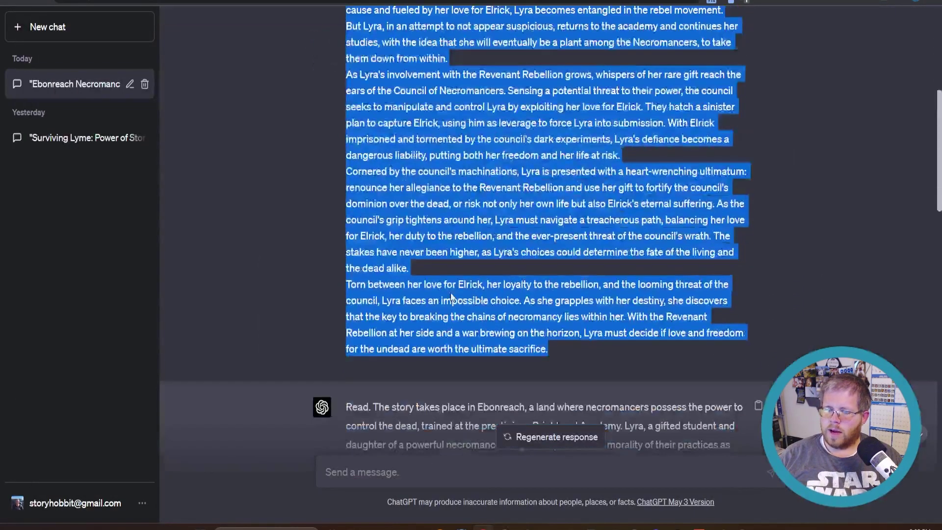
scroll(453, 294, down, 8)
scroll(464, 267, up, 4)
scroll(381, 211, down, 9)
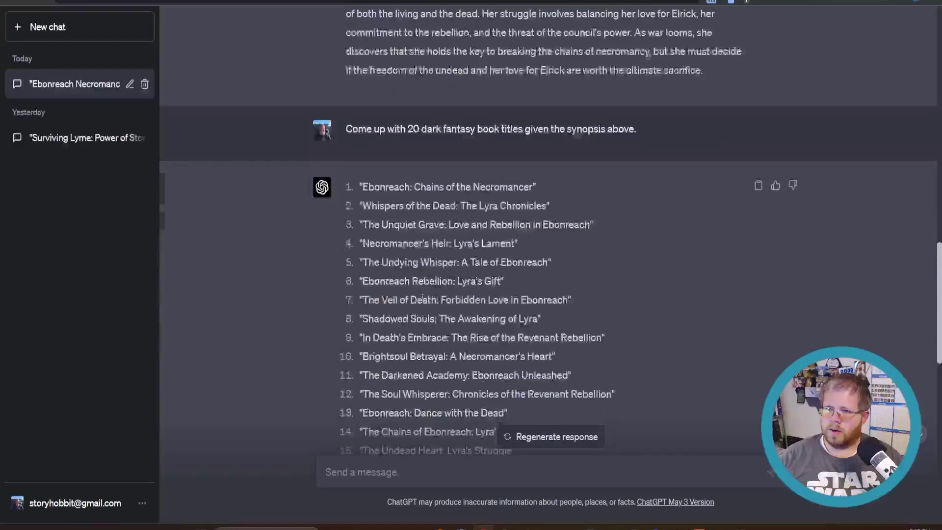
drag(647, 121, 371, 139)
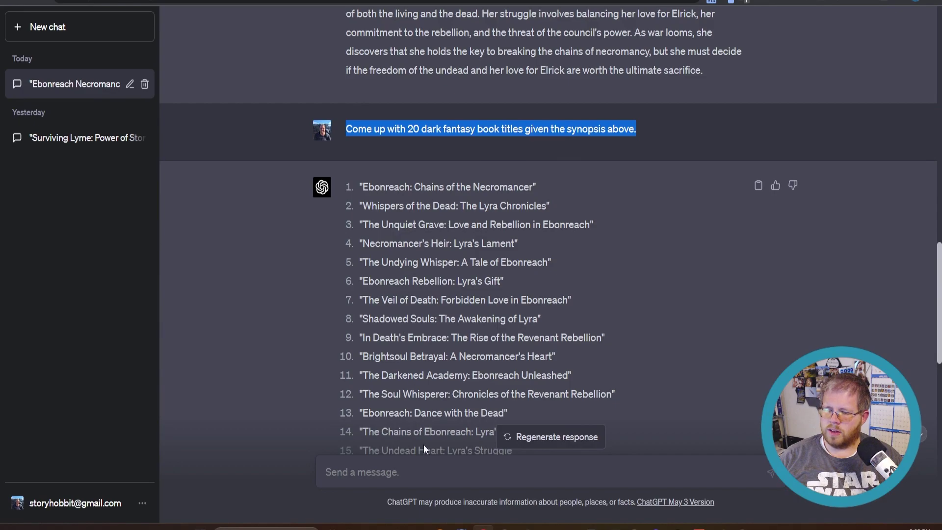
- Paste and send the title request to Claude, then review its 20 titles from "The Chains of Necromancy"
click(504, 527)
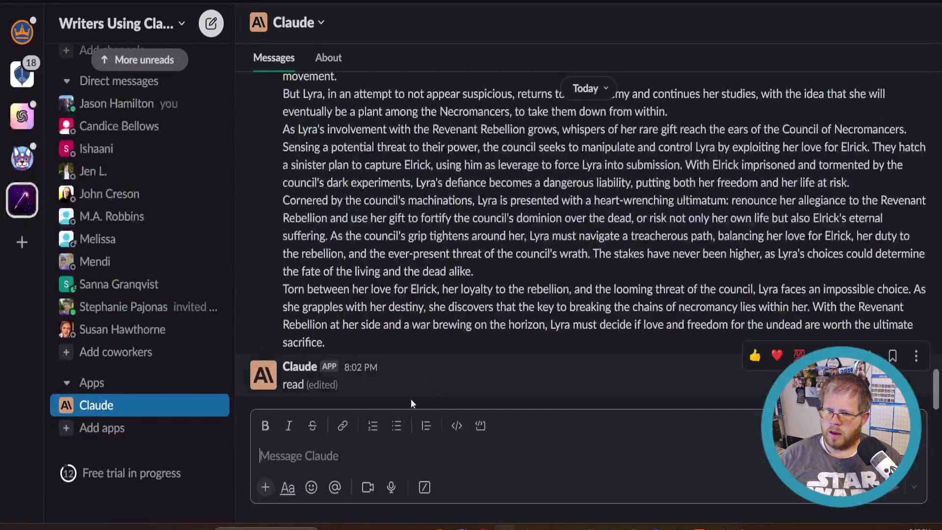
click(373, 461)
text(Come up with 20 dark fantasy book titles given the synopsis above.)
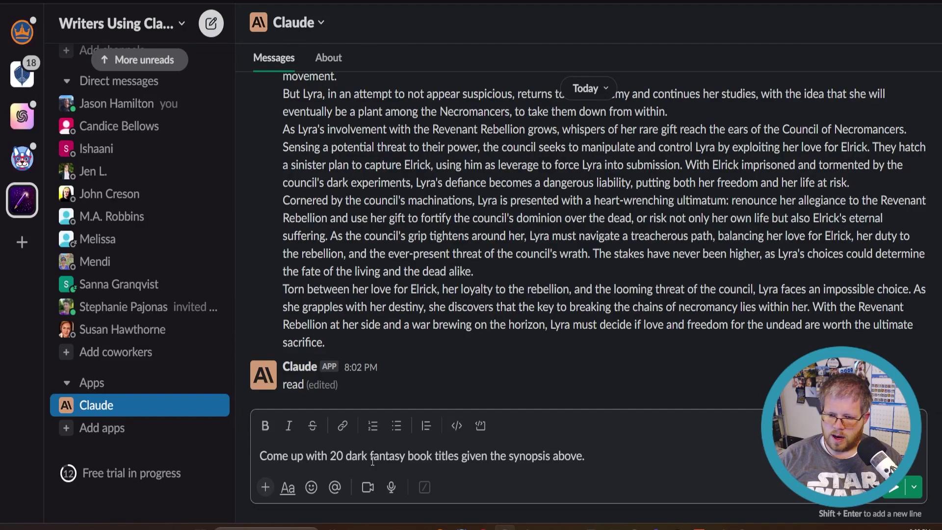
key(Return)
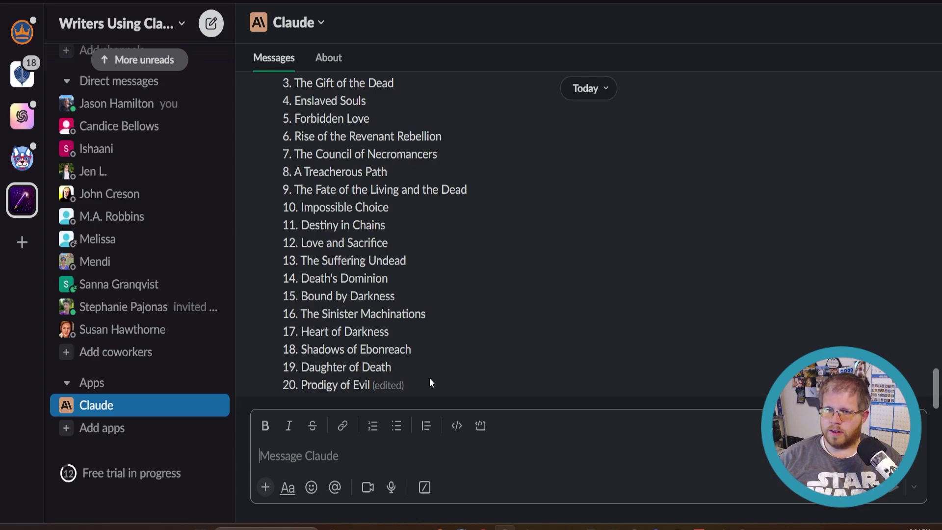
scroll(431, 382, up, 3)
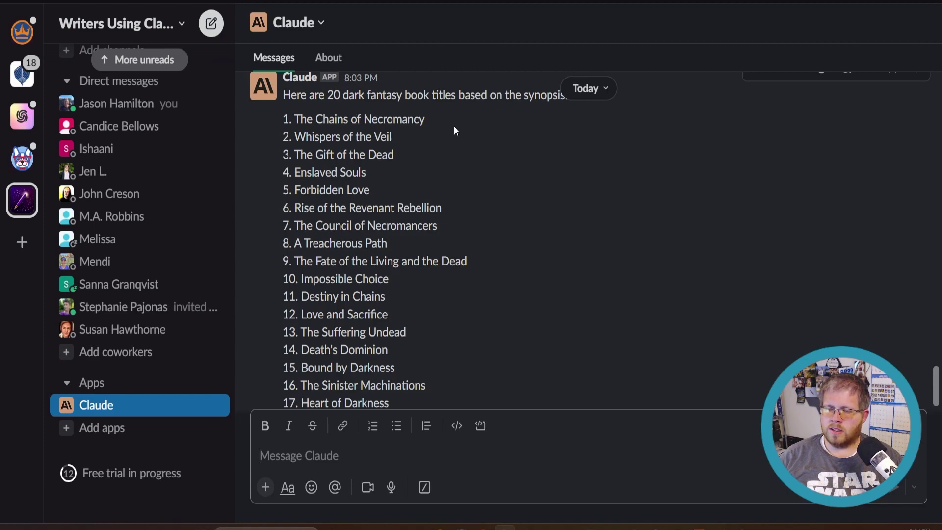
drag(426, 119, 294, 119)
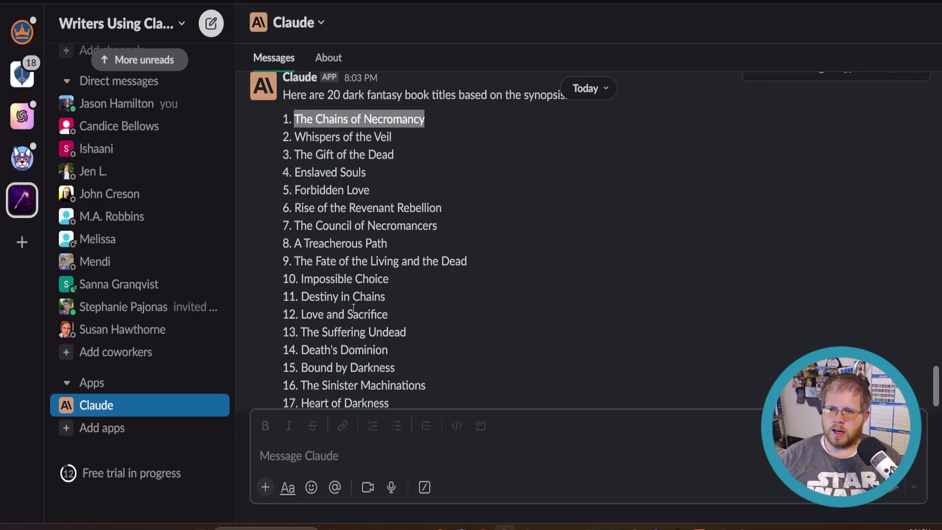
scroll(353, 309, down, 3)
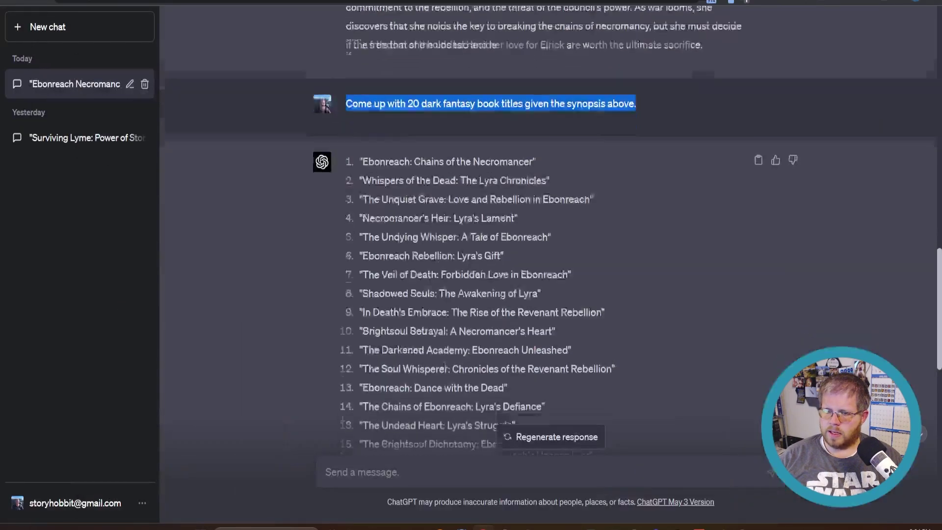
- Copy the 'Give me 20 more in this specific style' prompt and return to the Claude chat in Slack
scroll(442, 351, down, 5)
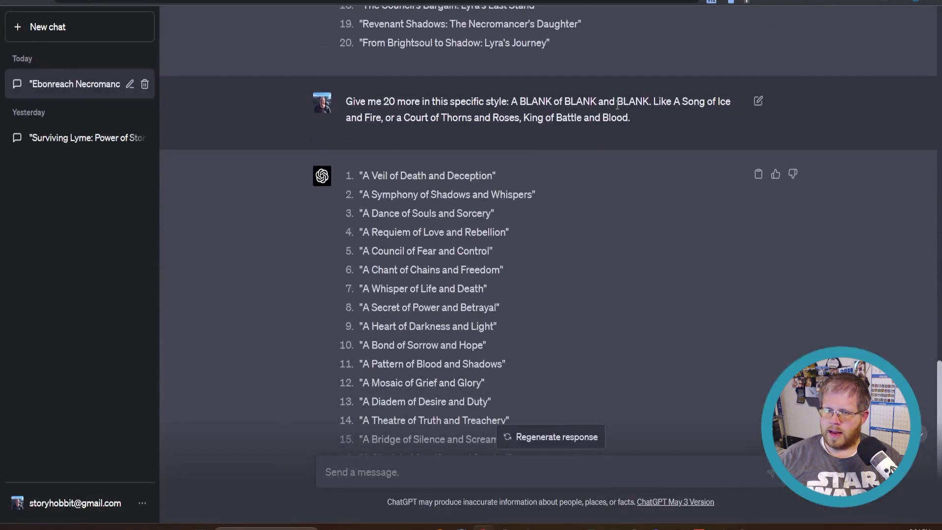
drag(655, 120, 345, 105)
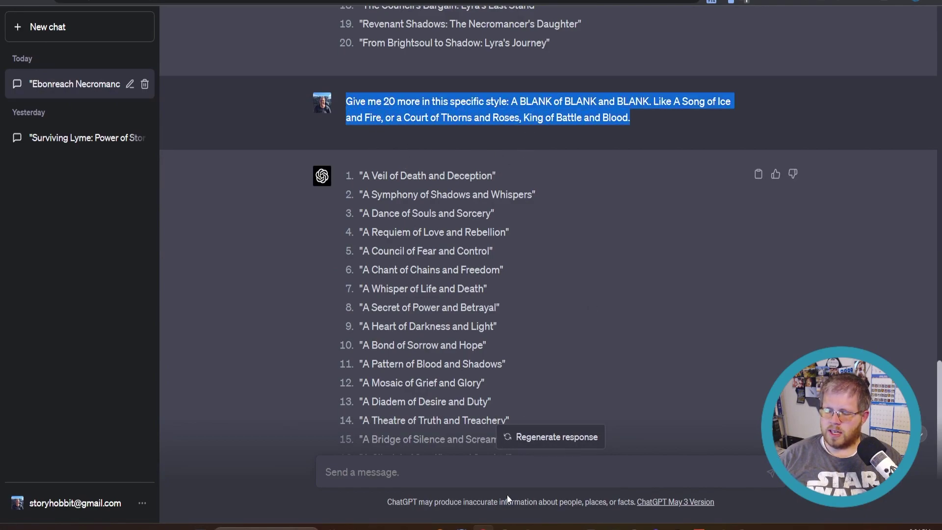
mouse_move(505, 528)
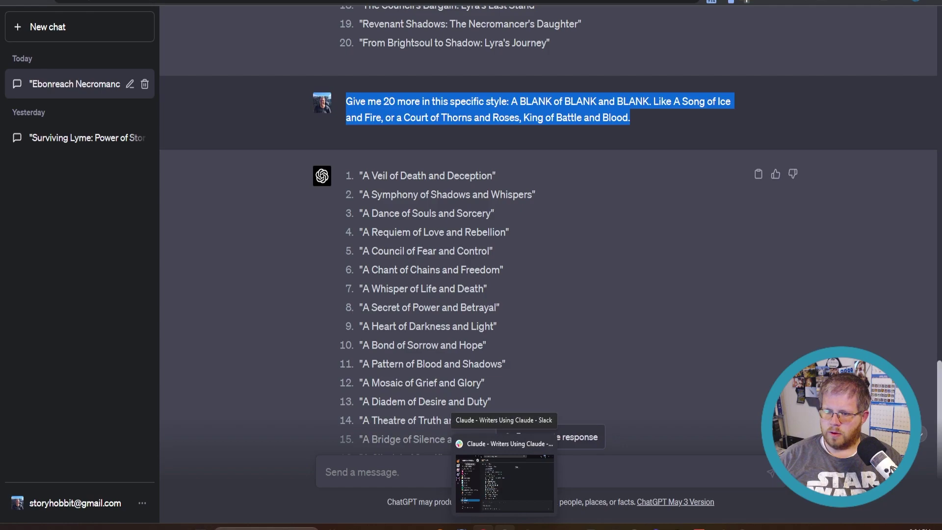
click(504, 483)
click(334, 457)
- Send Claude the follow-up asking for 20 more 'A BLANK of BLANK and BLANK' titles
key(ctrl+v)
key(Return)
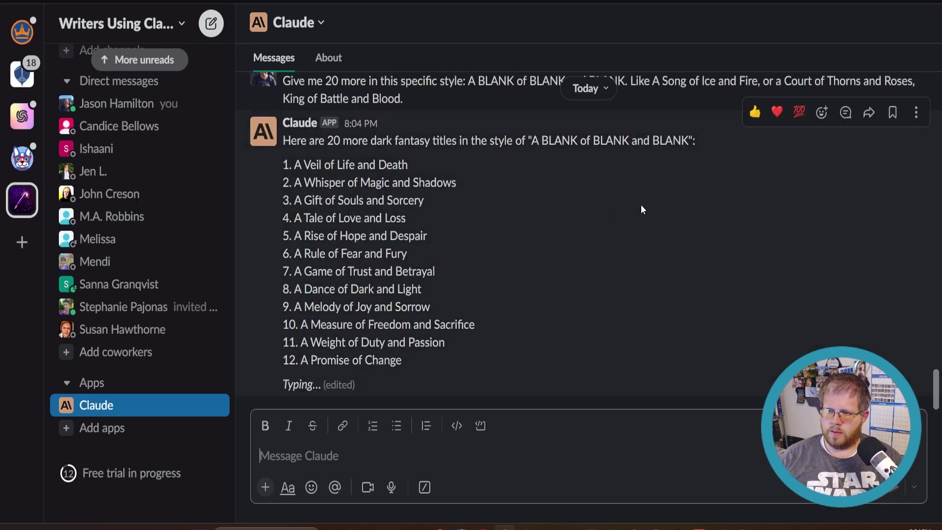
scroll(441, 245, up, 3)
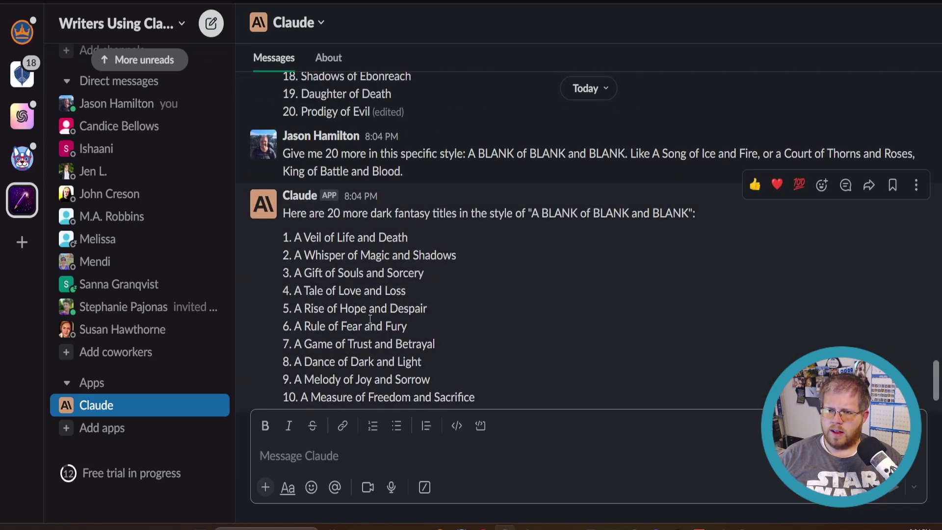
scroll(367, 318, down, 3)
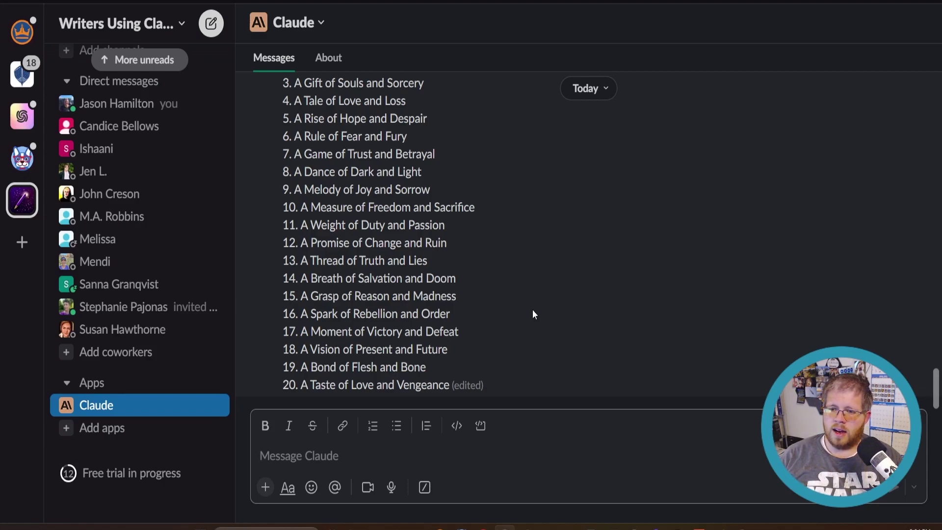
- Review Claude's 20 patterned titles, ending with 'A Taste of Love and Vengeance'
scroll(533, 311, up, 3)
scroll(533, 311, down, 3)
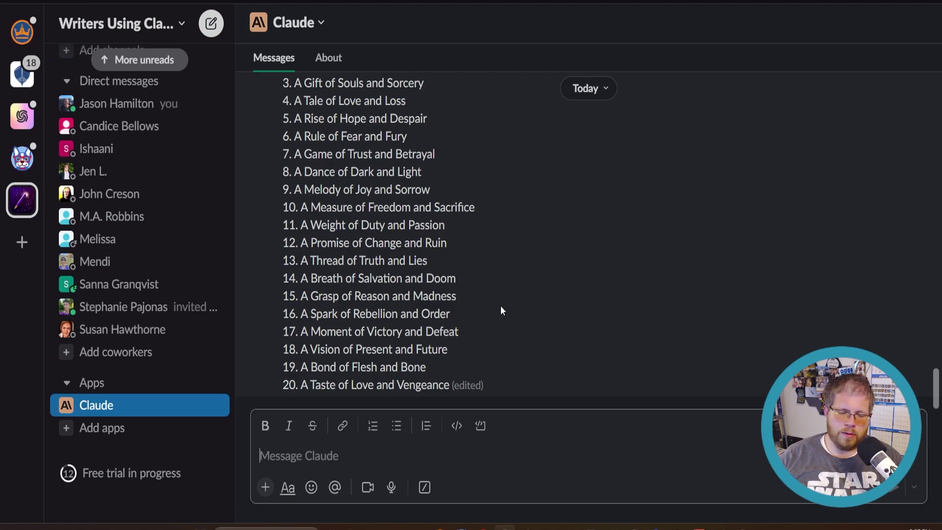
scroll(476, 307, up, 3)
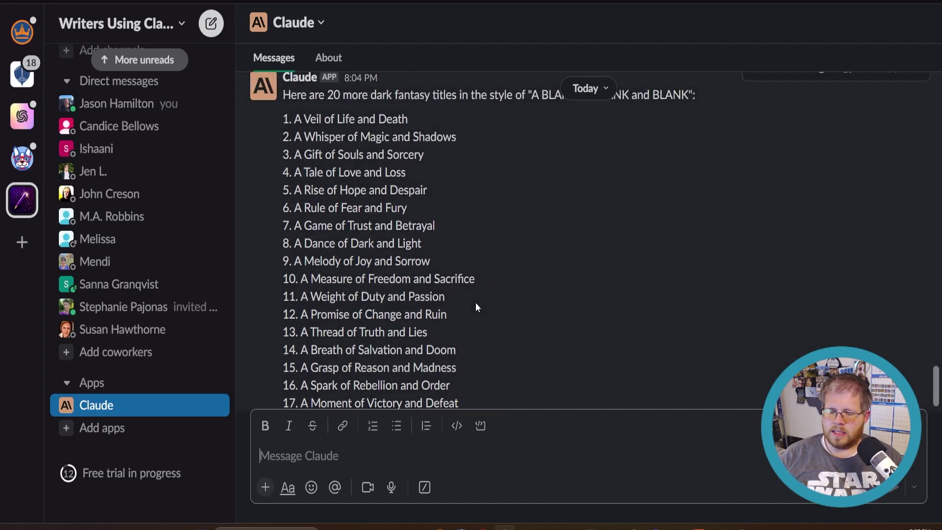
scroll(389, 316, up, 3)
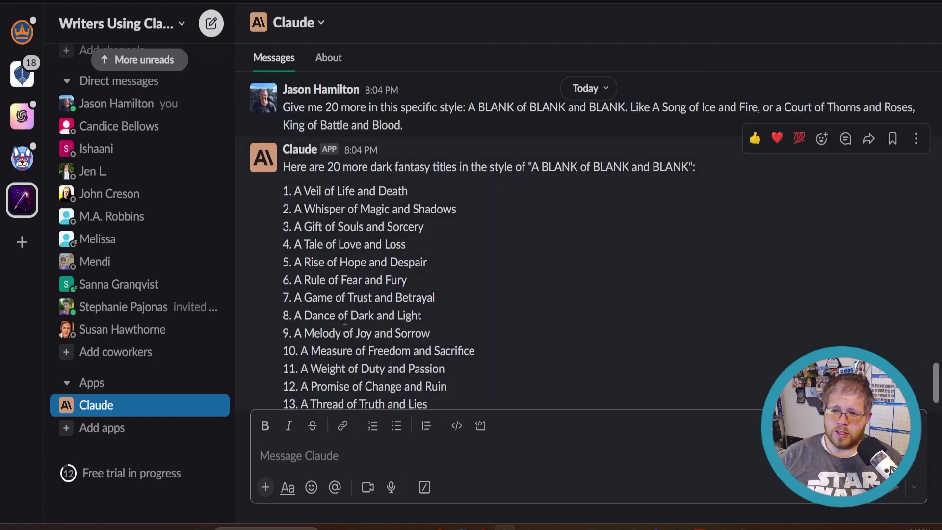
scroll(344, 329, up, 3)
scroll(344, 328, up, 6)
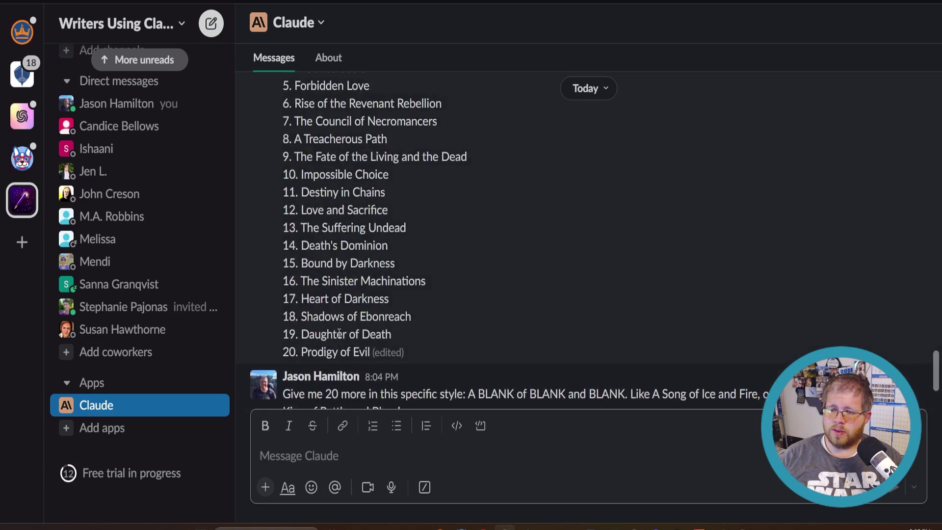
scroll(339, 334, down, 9)
scroll(338, 334, down, 6)
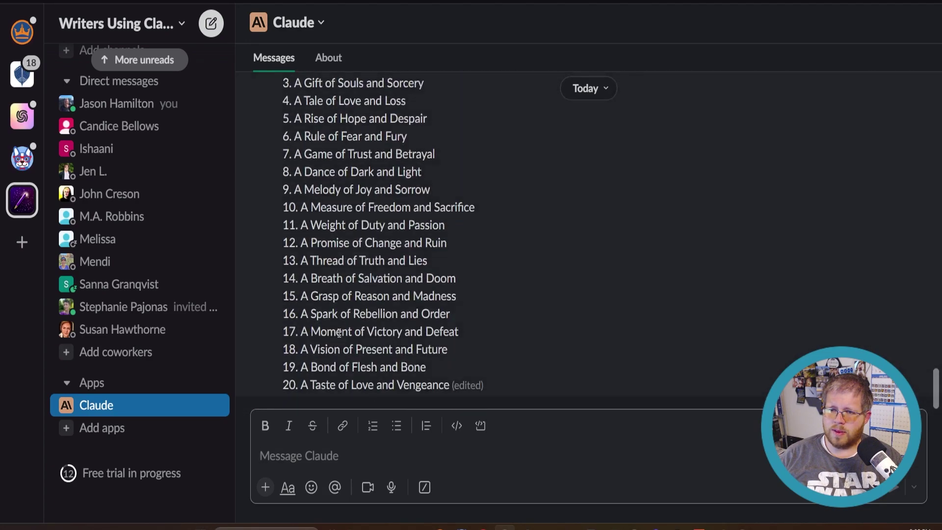
scroll(334, 337, up, 3)
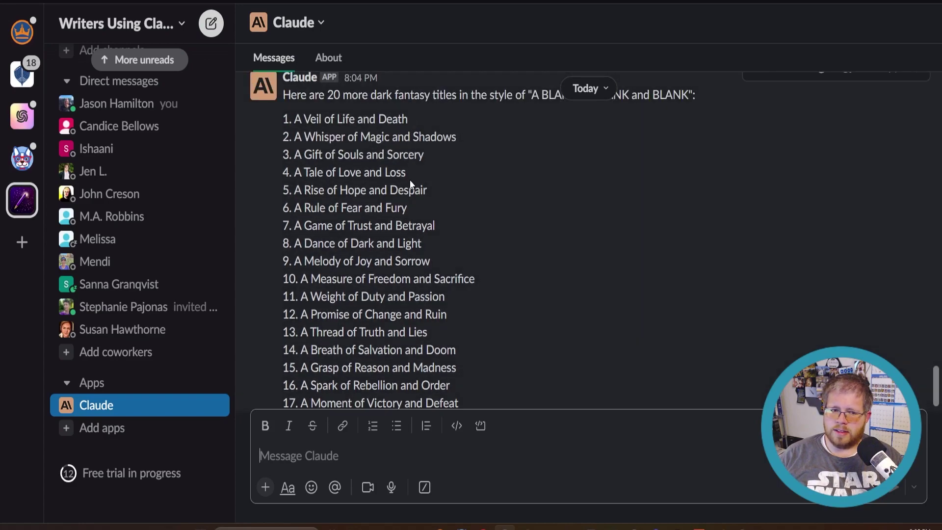
scroll(429, 225, down, 3)
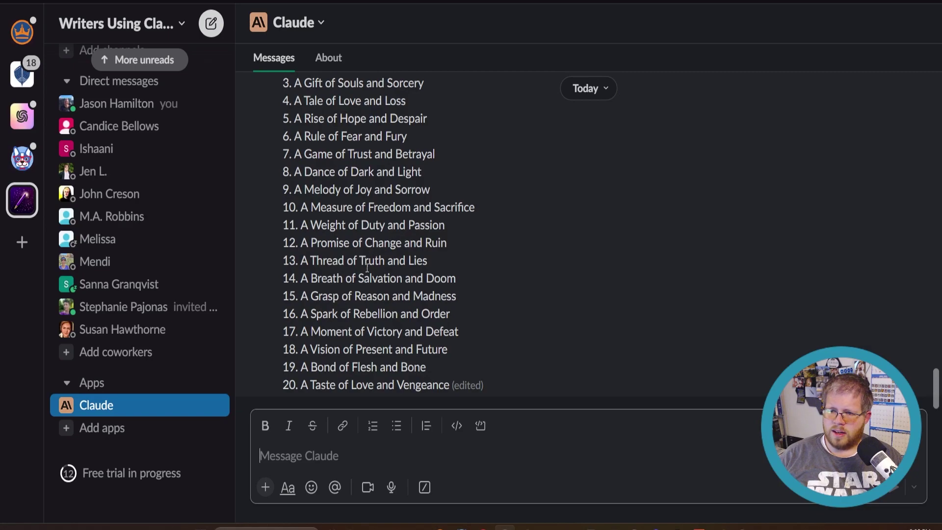
click(369, 243)
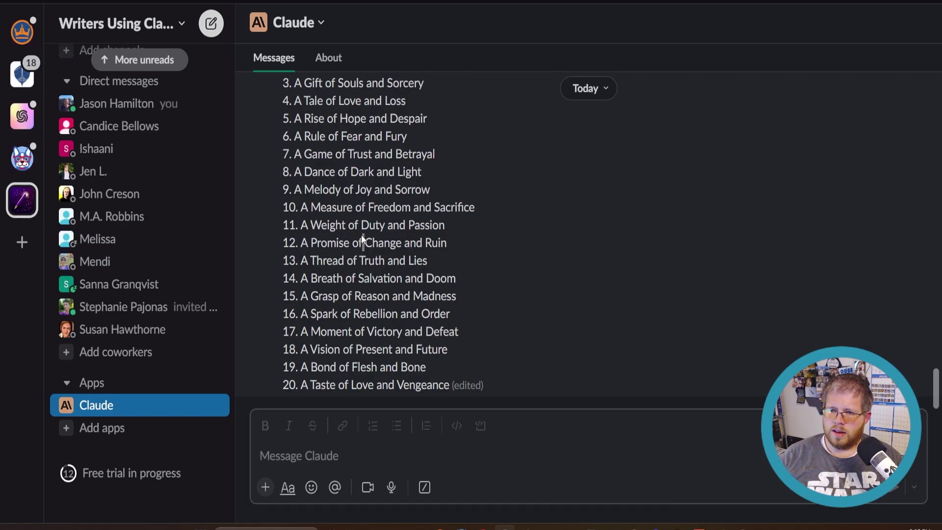
drag(361, 224, 389, 226)
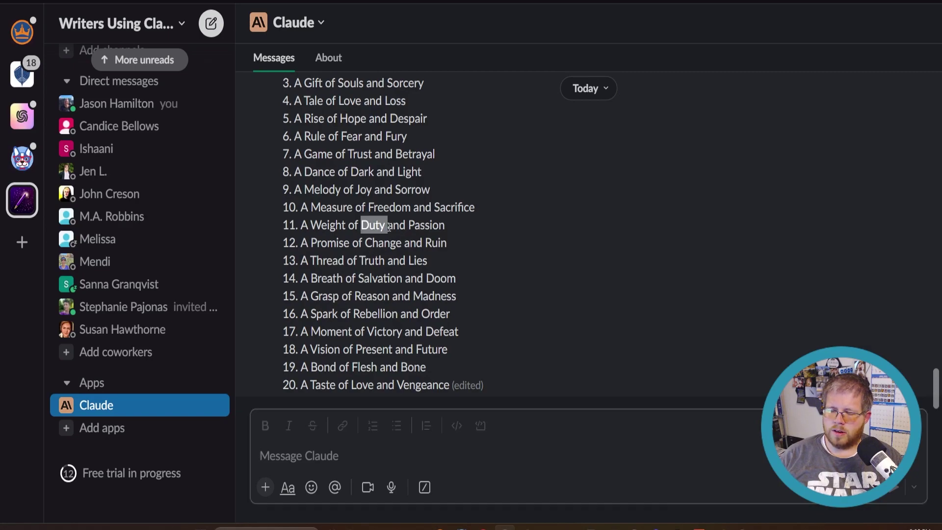
click(381, 374)
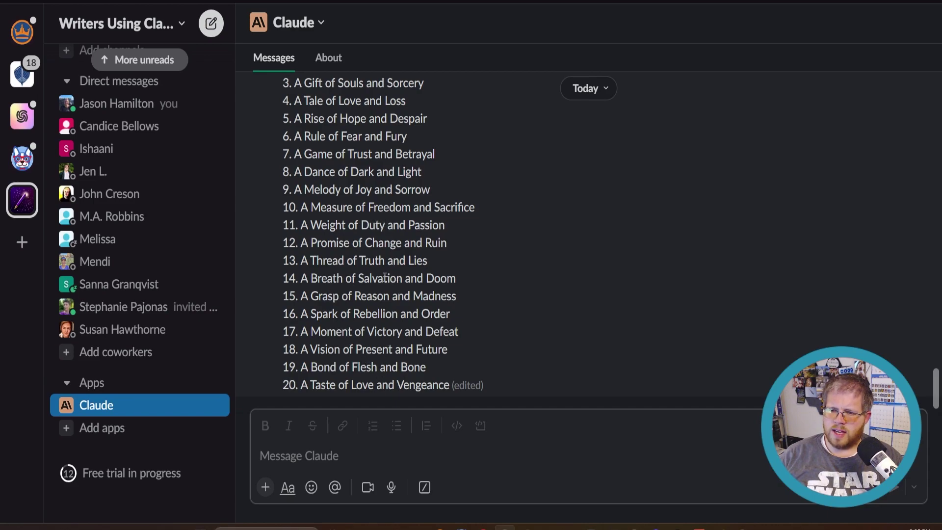
drag(358, 279, 400, 278)
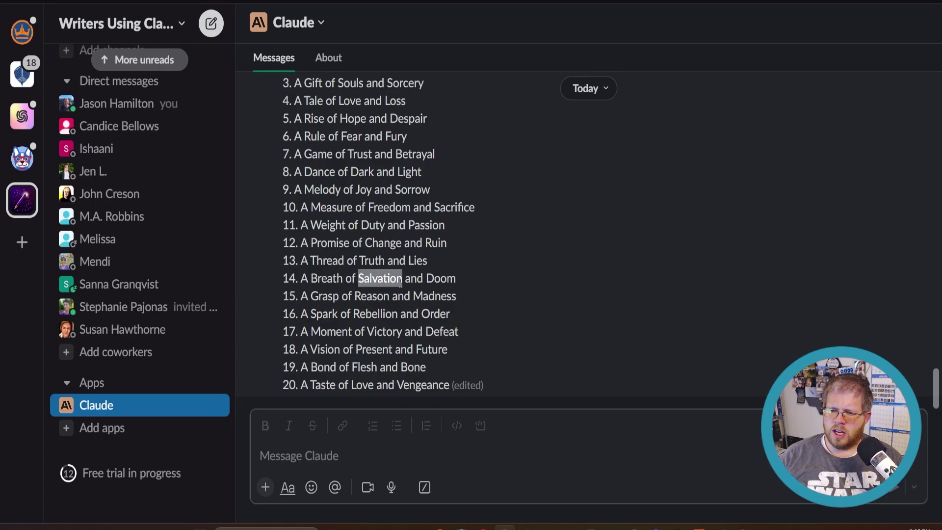
scroll(383, 344, up, 3)
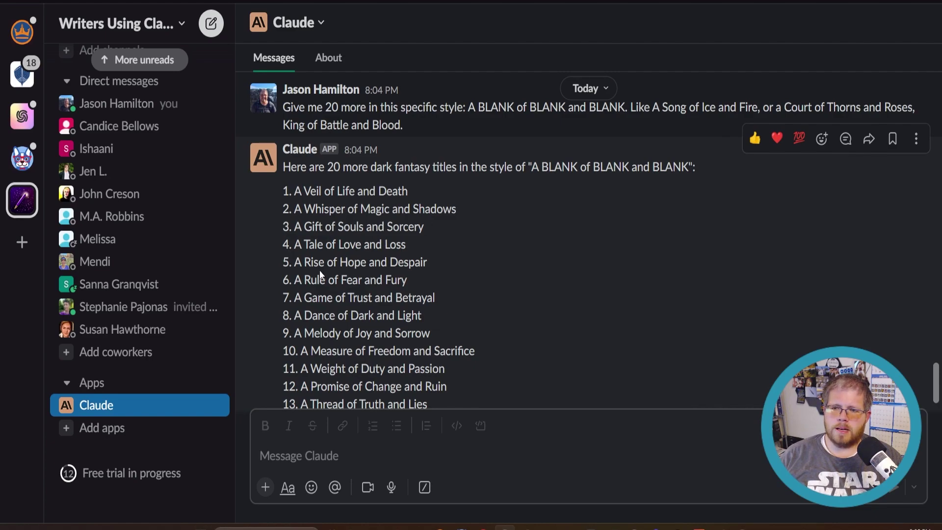
scroll(313, 276, down, 3)
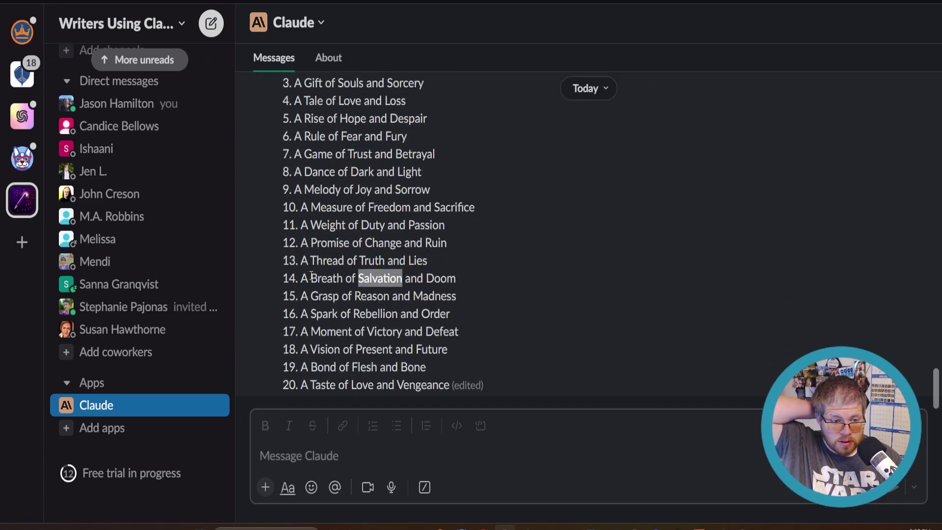